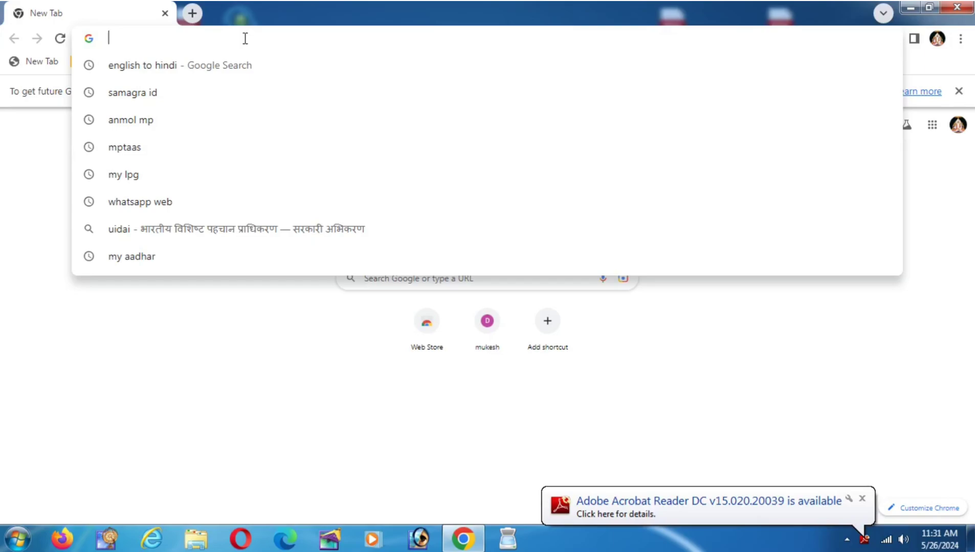
Step: Search Google for 'mp tass' to find the tribal.mp.gov.in MPTAAS portal
type("mp t")
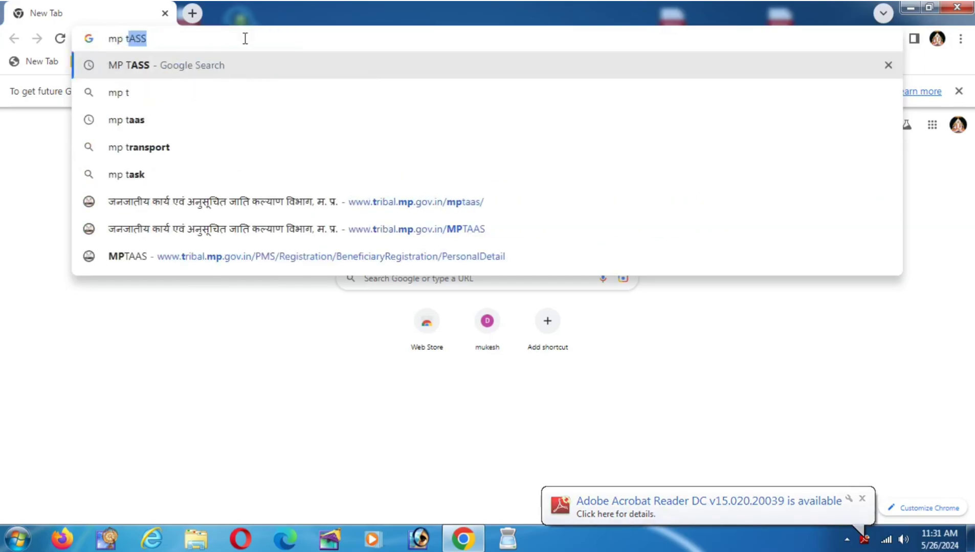
type("ass")
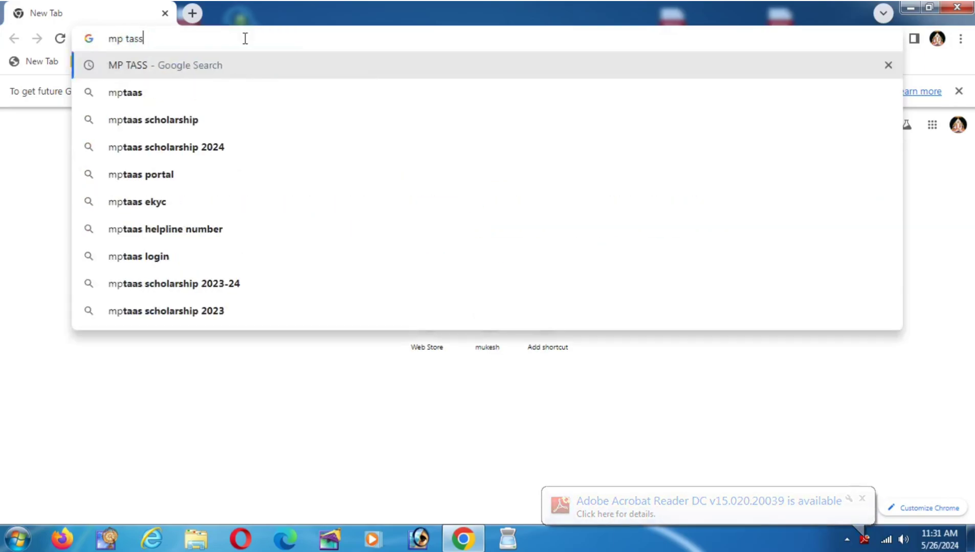
key("Return")
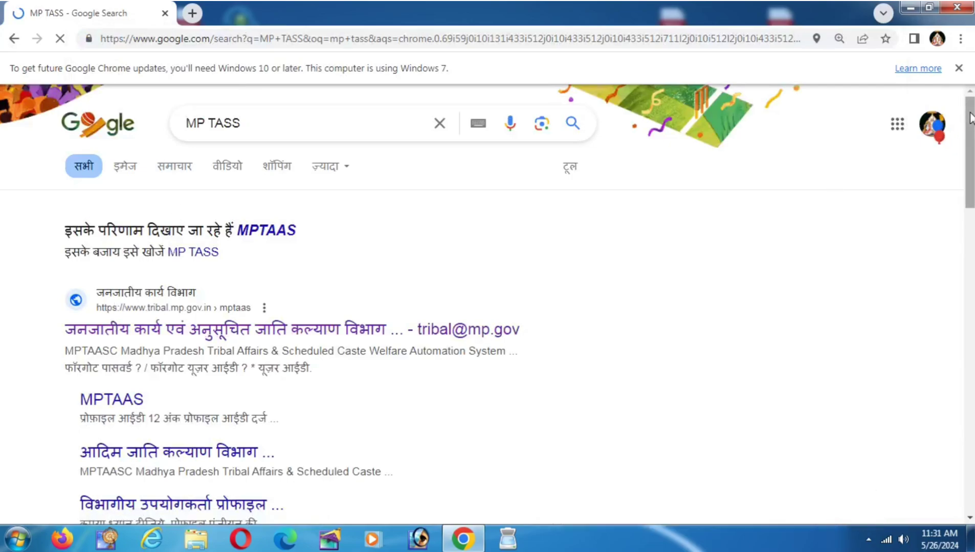
scroll(970, 118, "down", 4)
scroll(971, 118, "up", 4)
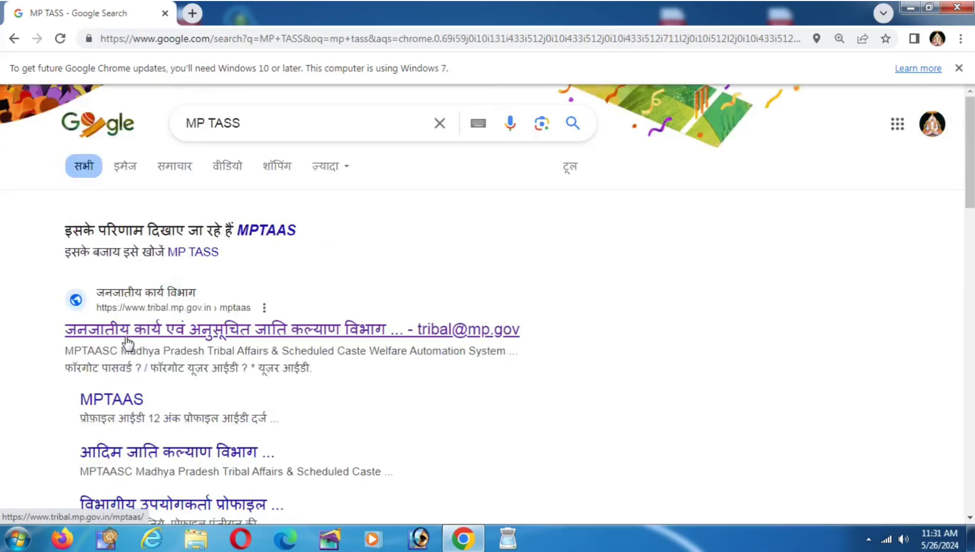
Step: Open the tribal.mp.gov.in MPTAAS site from the results and dismiss its introductory notice
left_click(176, 334)
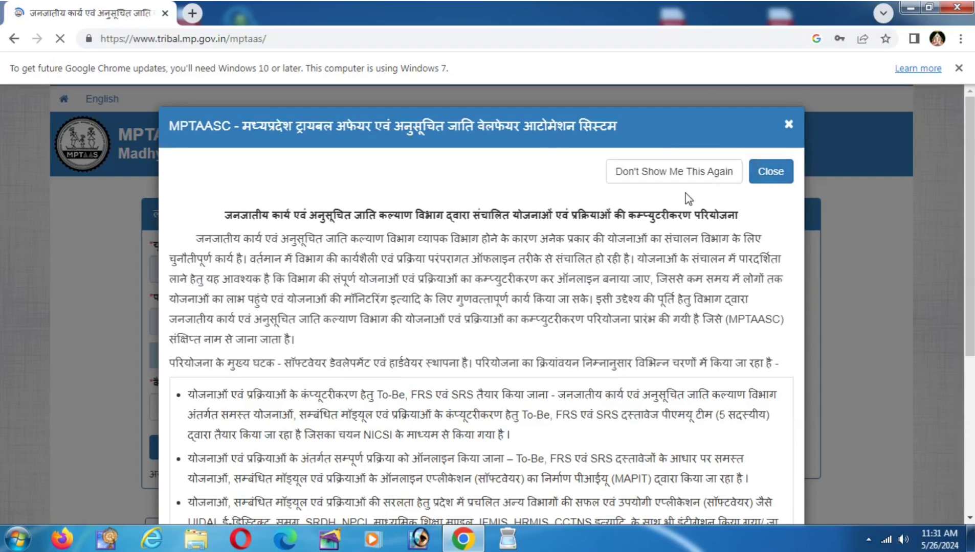
left_click(769, 179)
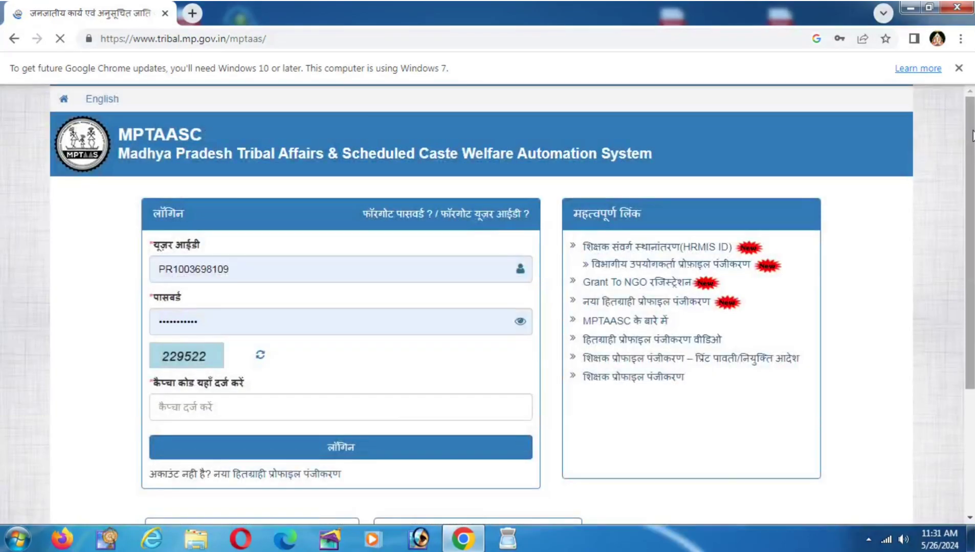
left_click_drag(972, 135, 971, 160)
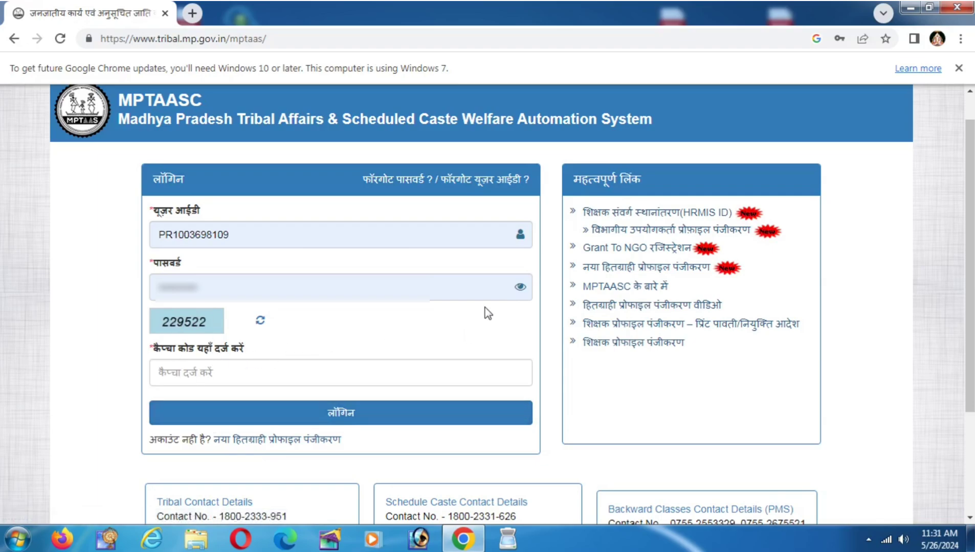
Step: Log in with the saved user ID and password, entering the captcha code shown
left_click(520, 288)
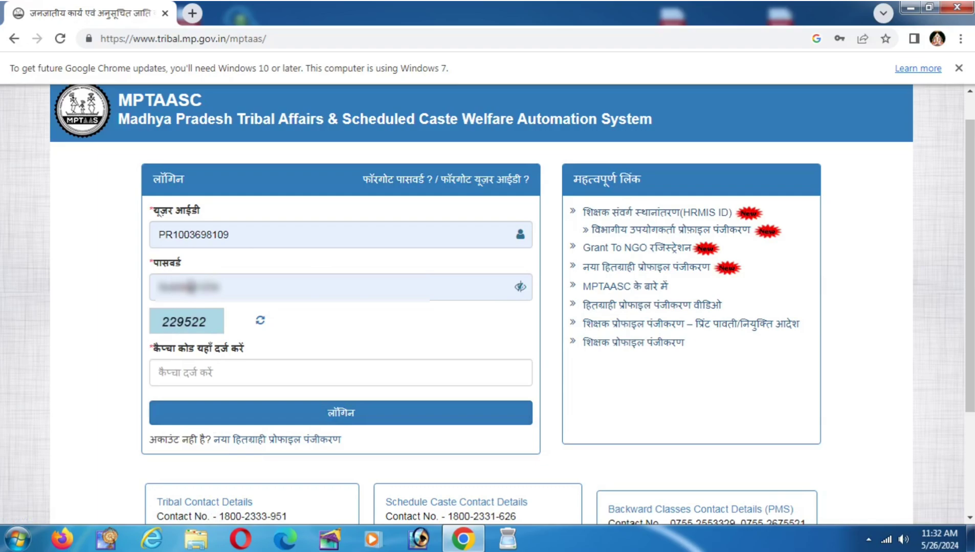
left_click(520, 287)
left_click(305, 367)
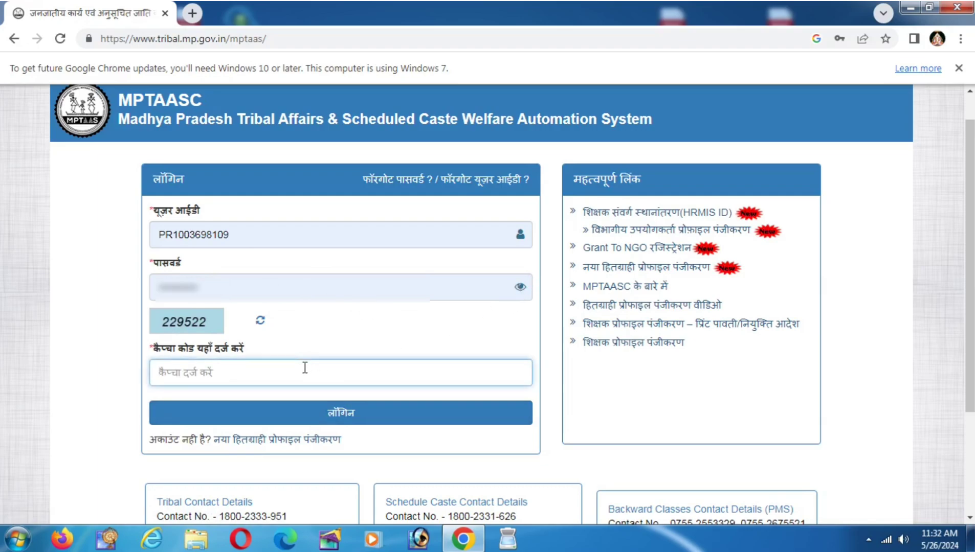
type("229522")
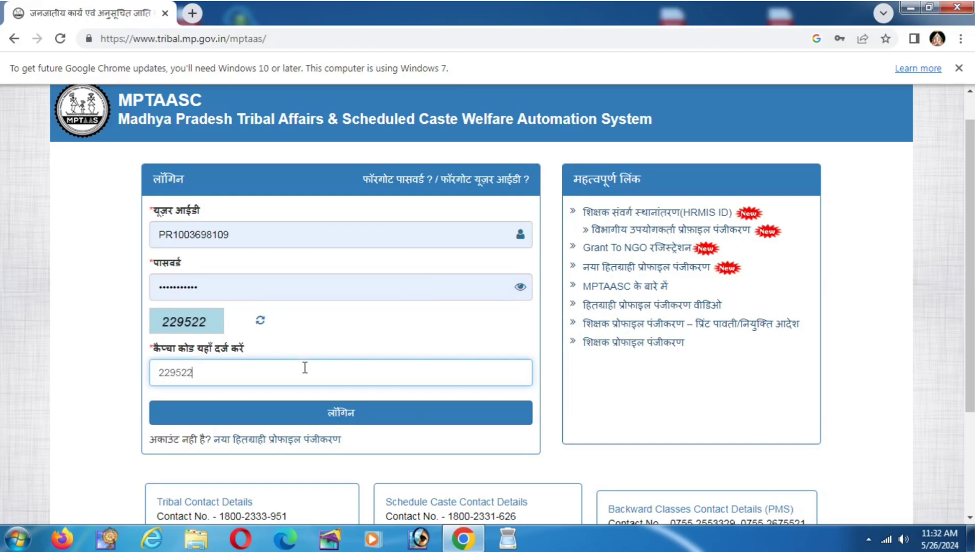
left_click(331, 419)
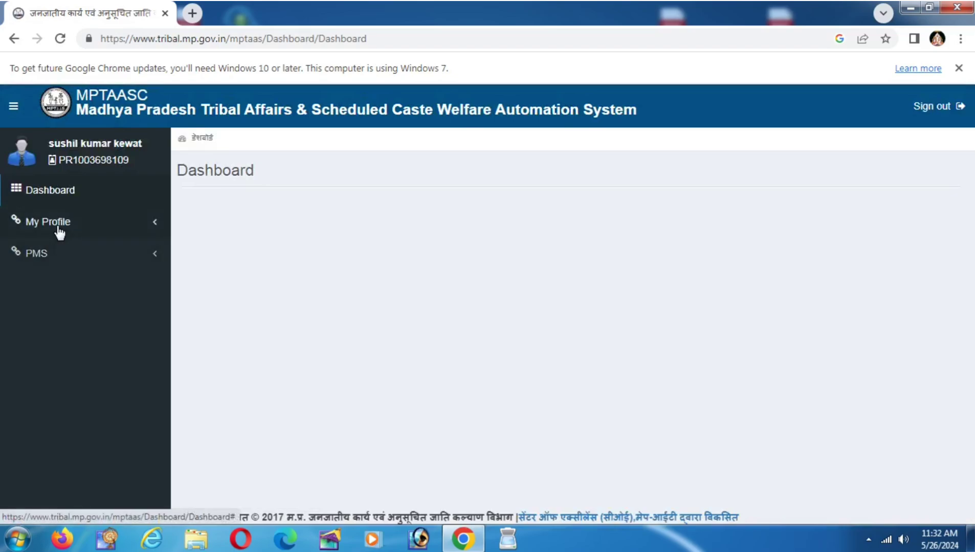
Step: Open PMS > Application Status from the sidebar, showing no scholarship application records
left_click(149, 223)
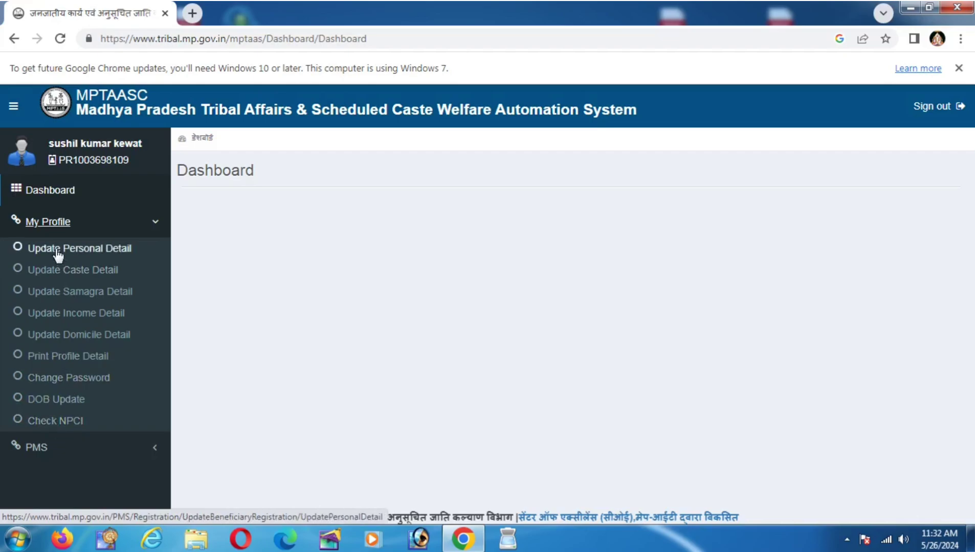
left_click(157, 221)
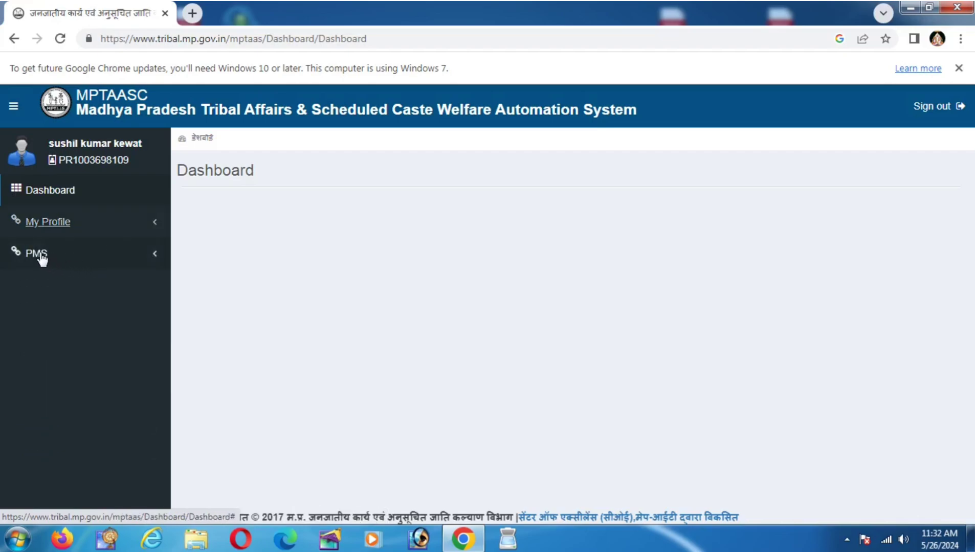
left_click(141, 258)
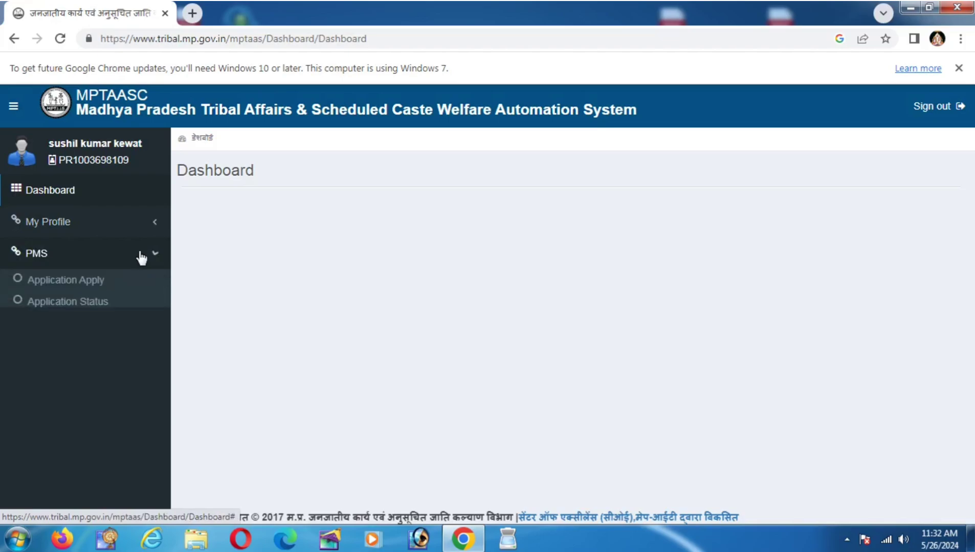
left_click(58, 305)
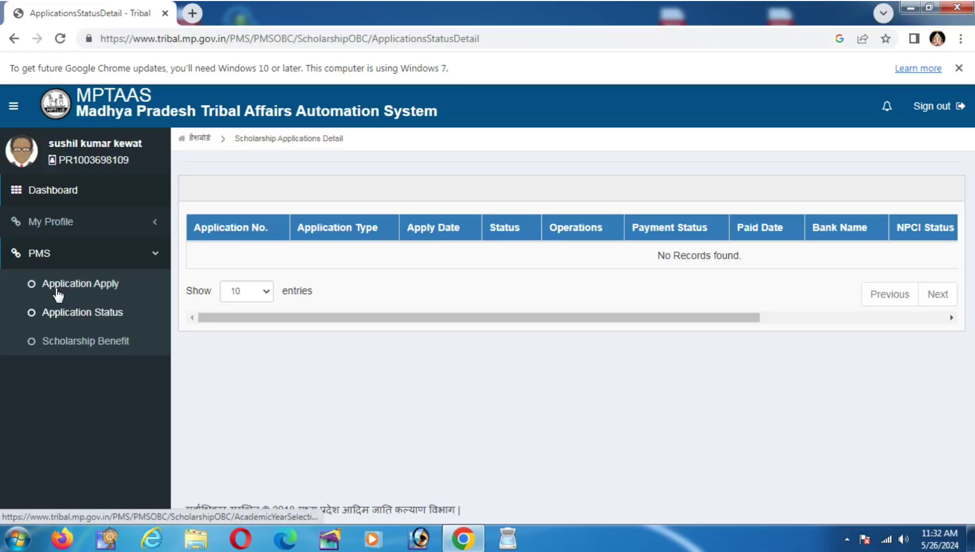
Step: Open PMS > Application Apply and dismiss the page translation offer
left_click(63, 289)
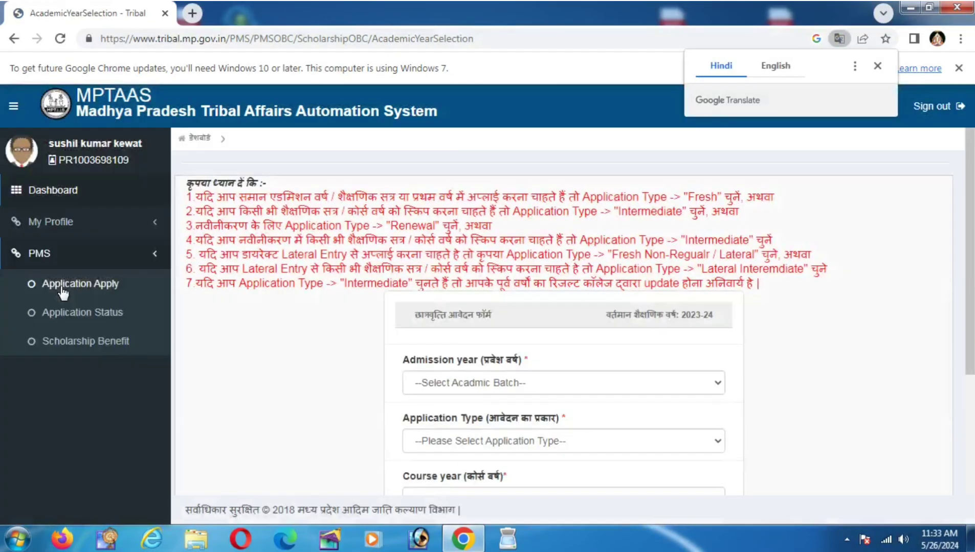
left_click(877, 67)
scroll(563, 307, "down", 2)
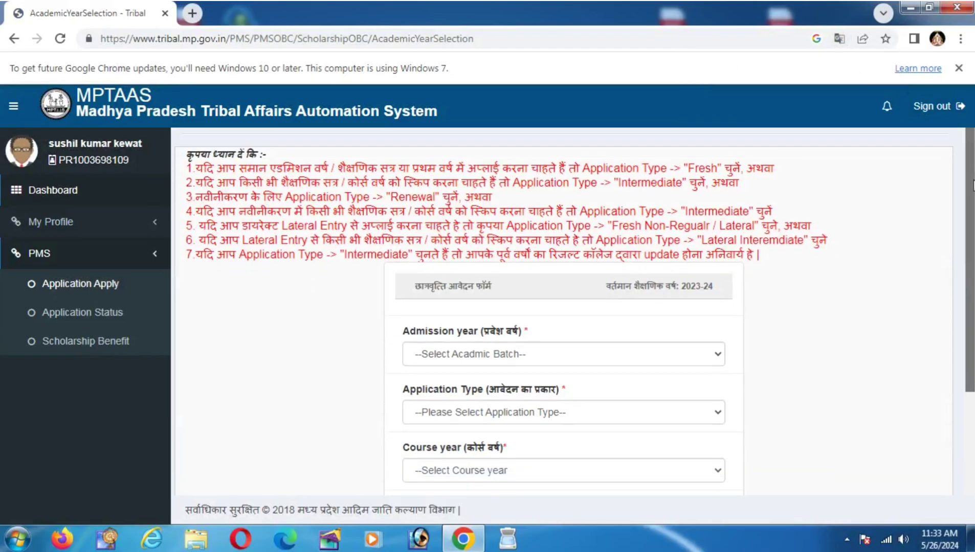
scroll(563, 307, "down", 1)
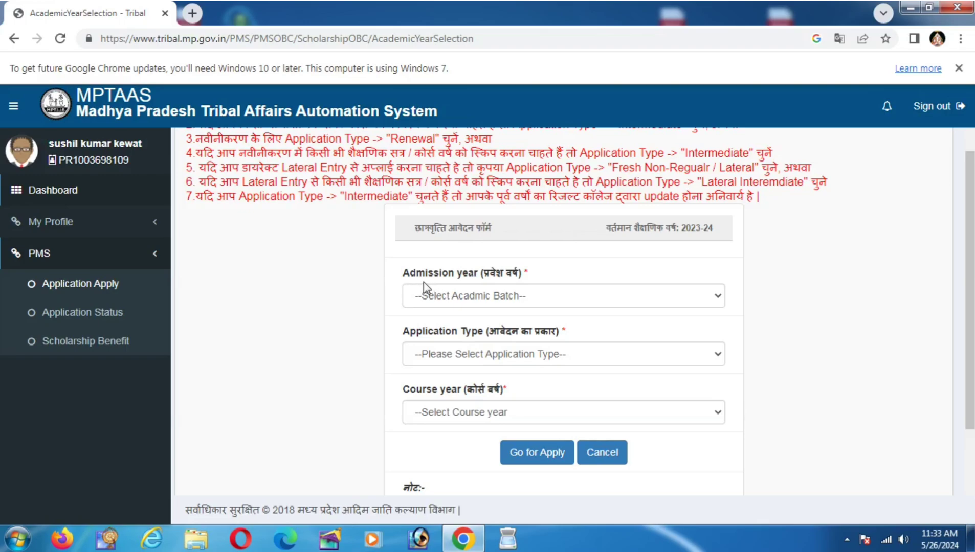
Step: Choose admission year 2023-24, application type Fresh and 1st Year, then proceed to the form
left_click(458, 298)
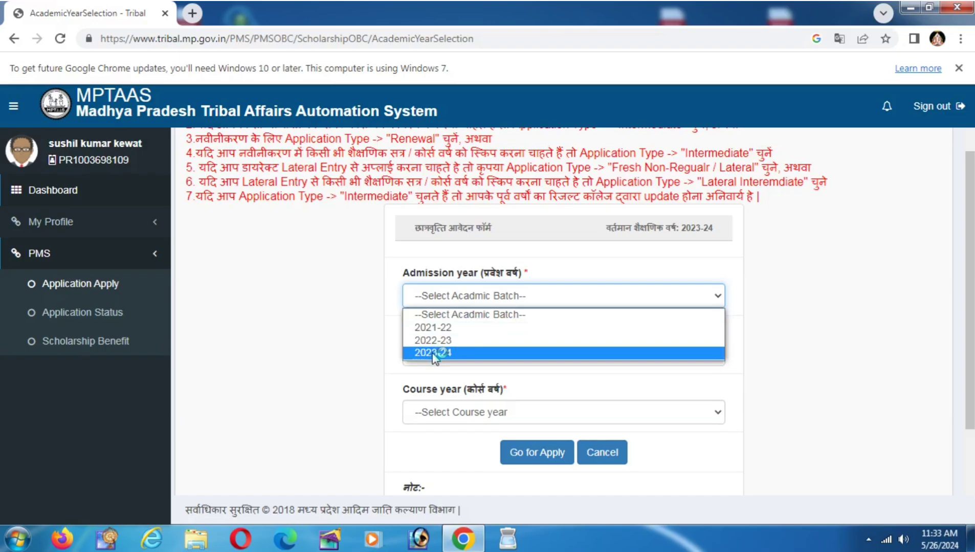
left_click(433, 353)
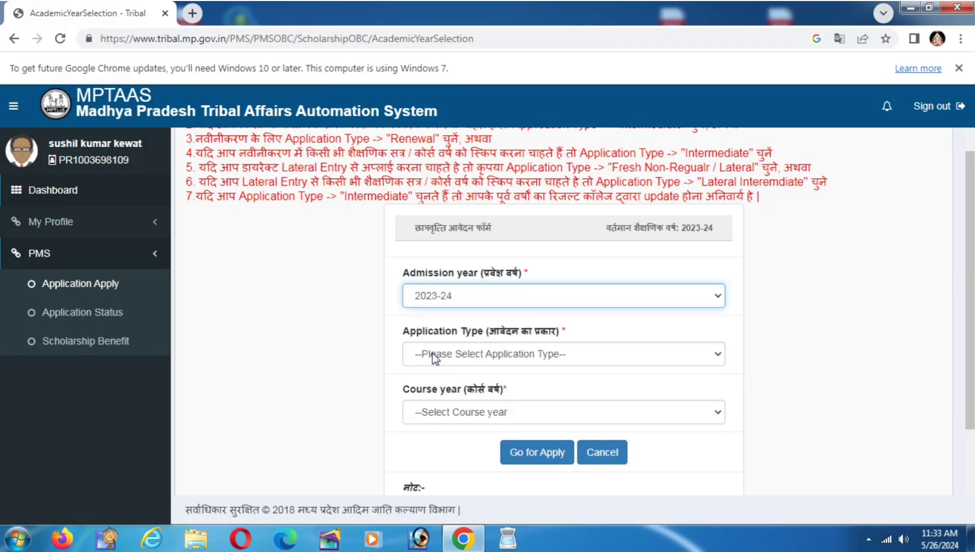
left_click(462, 358)
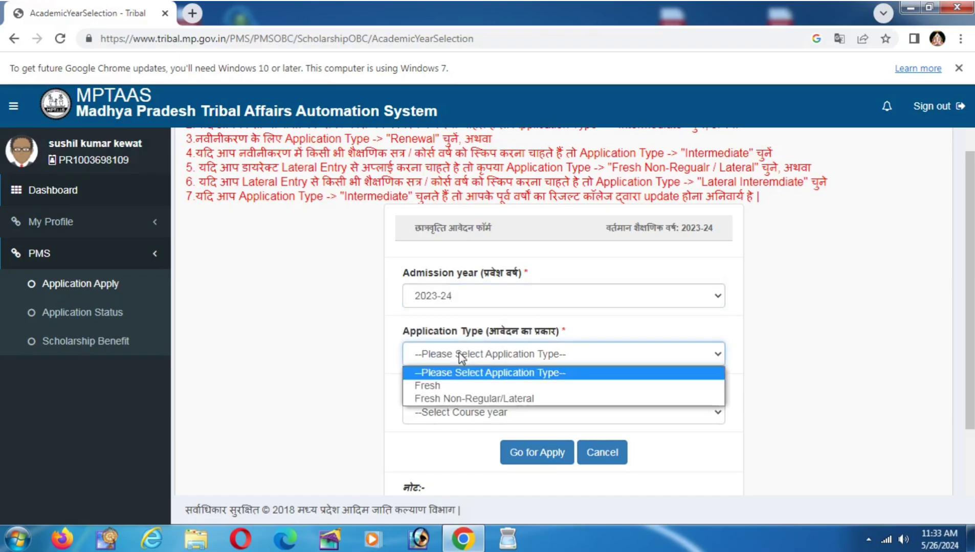
left_click(428, 389)
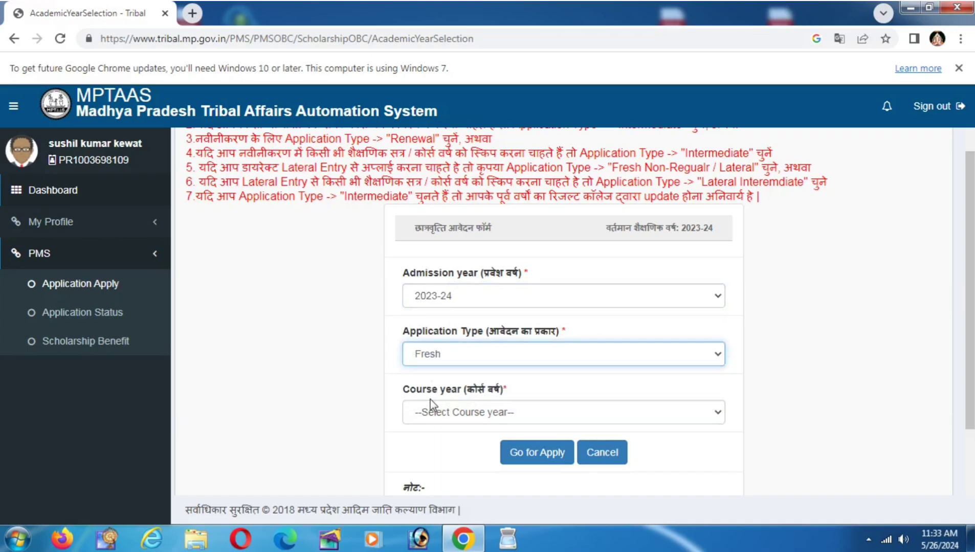
left_click(446, 412)
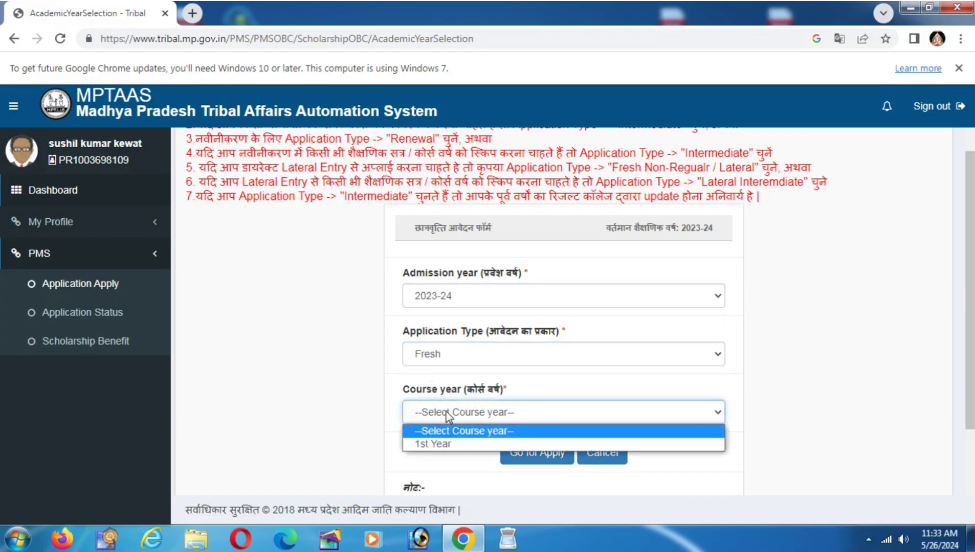
left_click(434, 444)
left_click(524, 450)
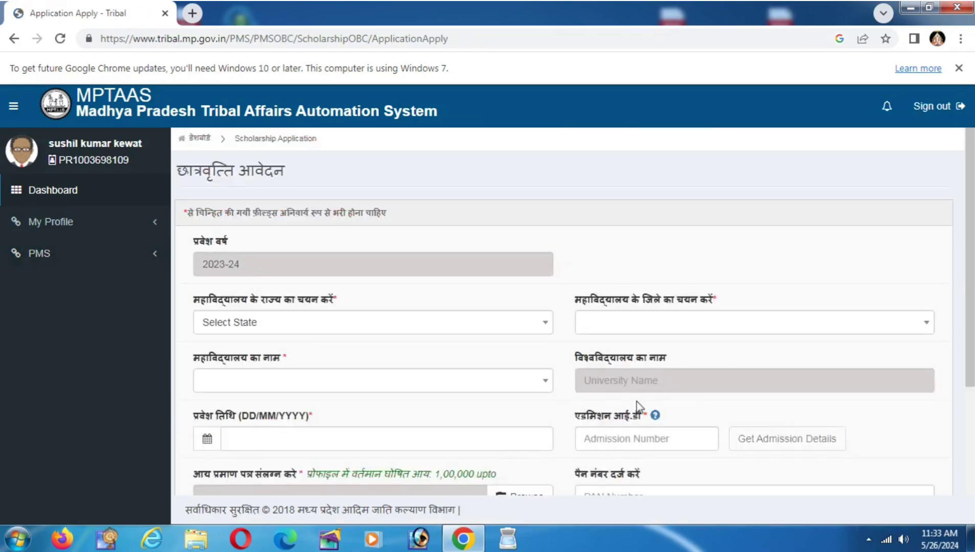
Step: Set the college state to Madhya Pradesh and the district to Chhatarpur
left_click_drag(972, 180, 924, 191)
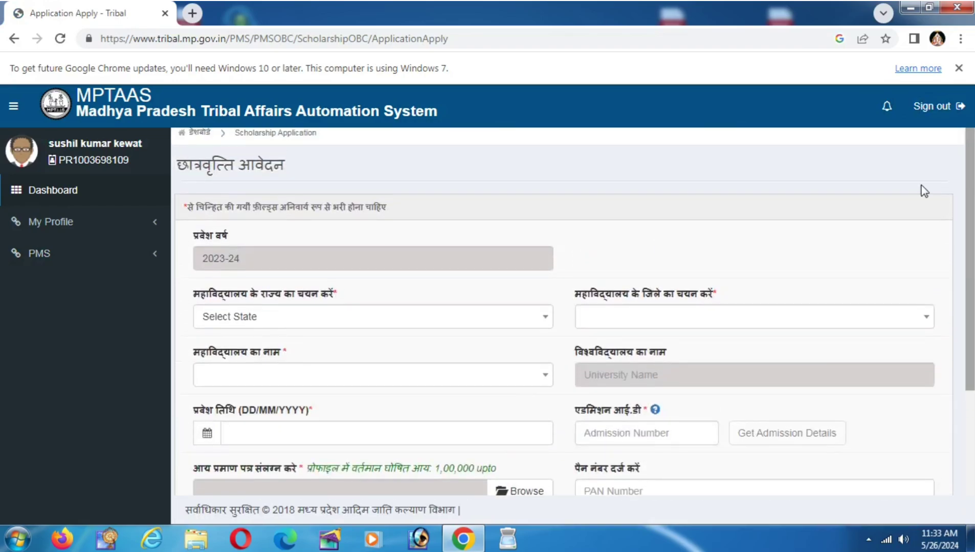
left_click(266, 322)
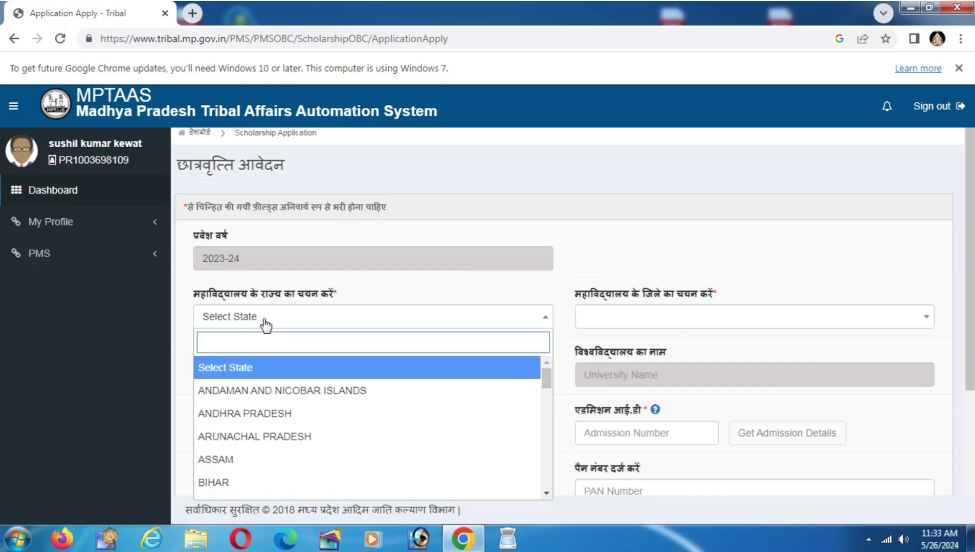
type("mad")
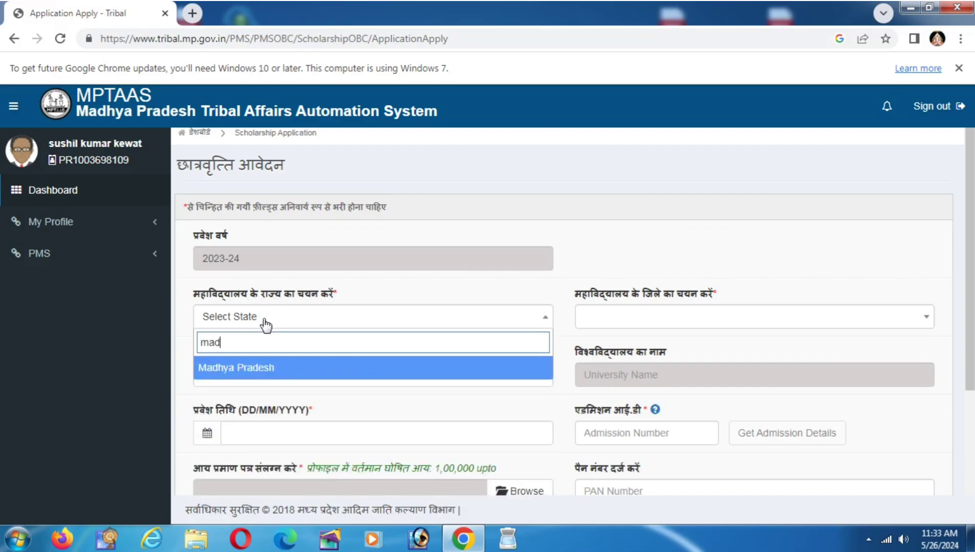
left_click(263, 379)
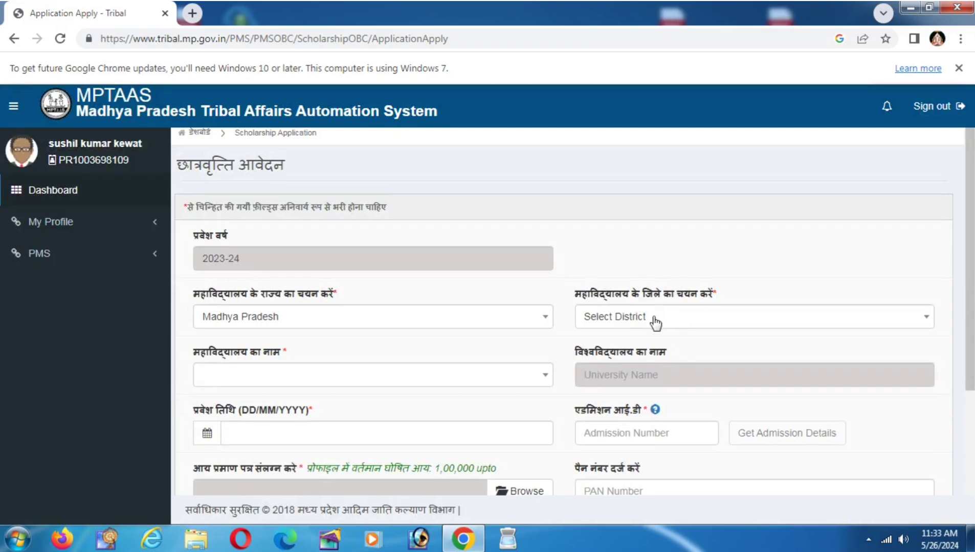
left_click(655, 318)
type("ch")
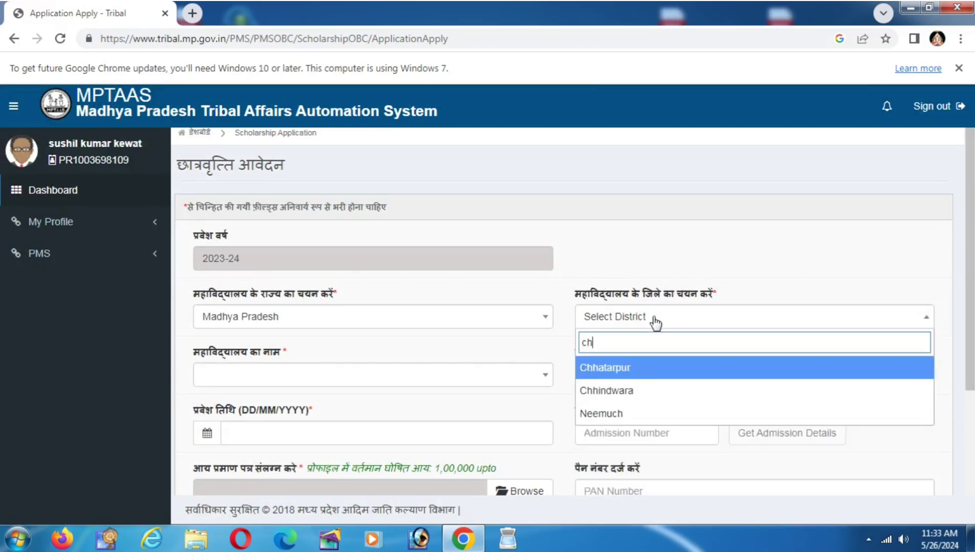
key("Return")
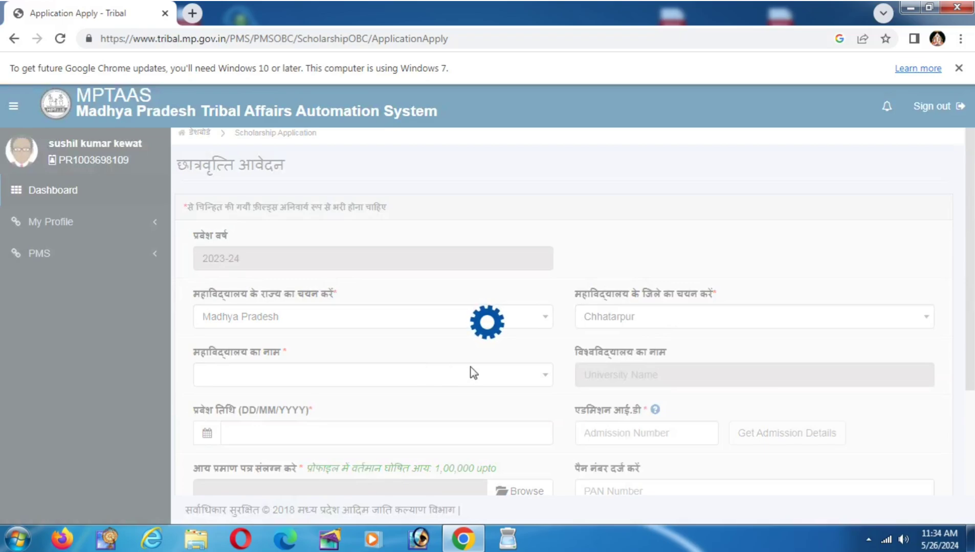
Step: Search 'krishn u' and select SHRI KRISHNA UNIVERSITY as the college
scroll(972, 232, "down", 2)
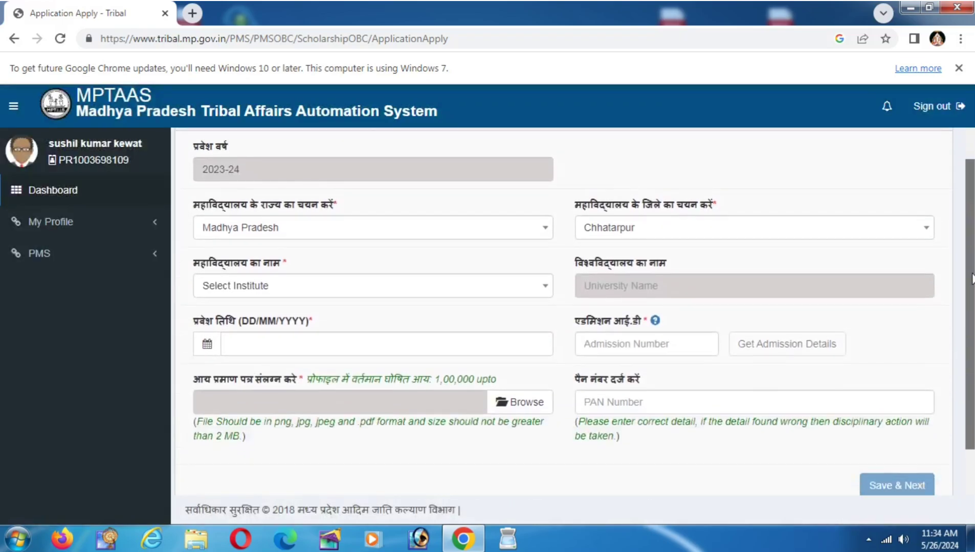
left_click(264, 293)
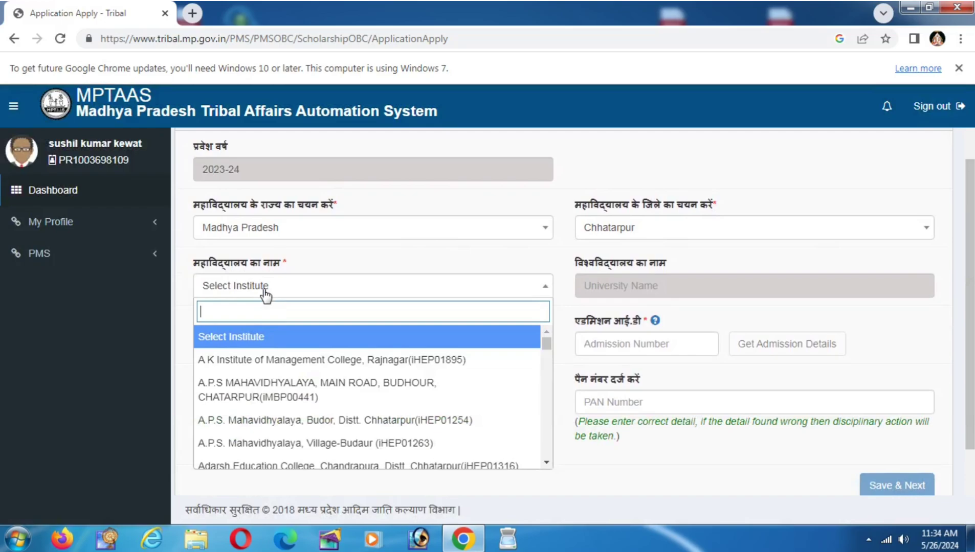
type("krish")
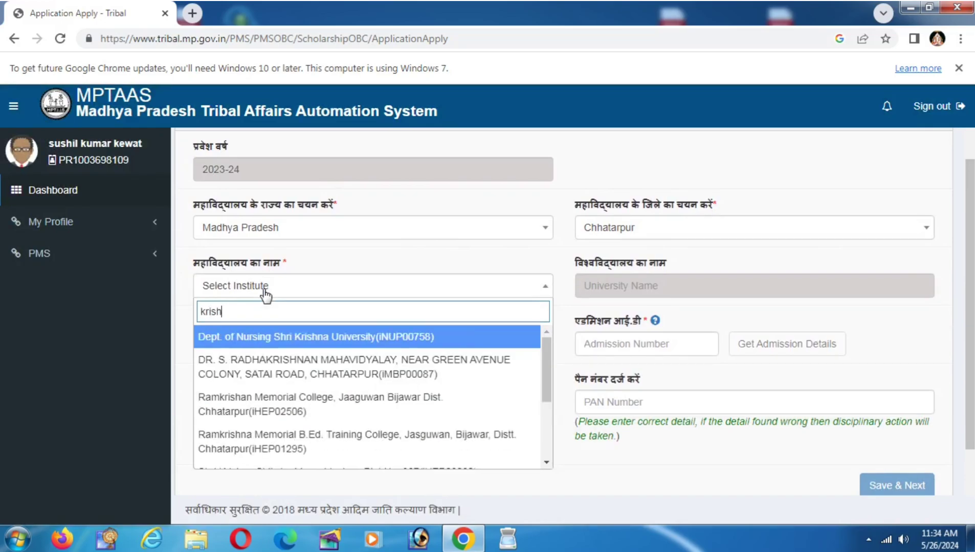
type("na")
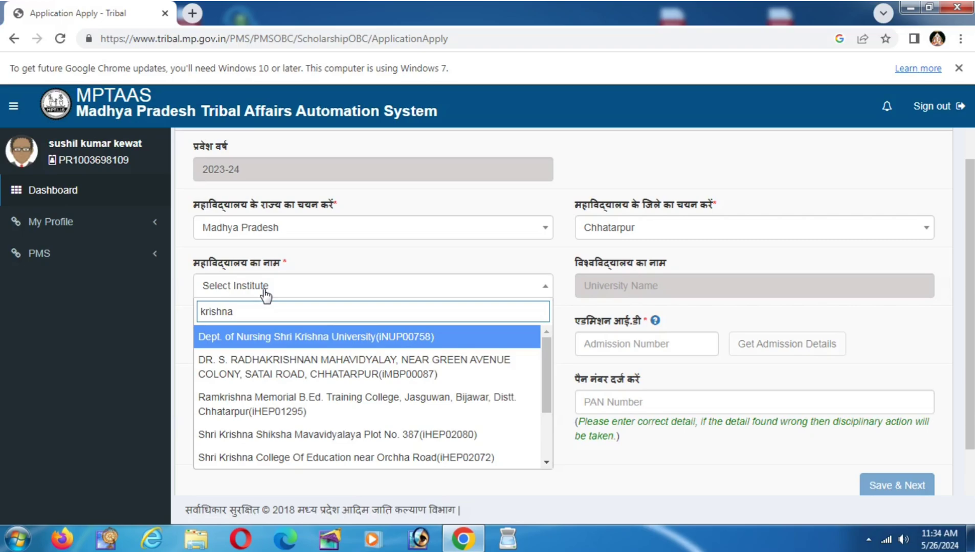
type("u")
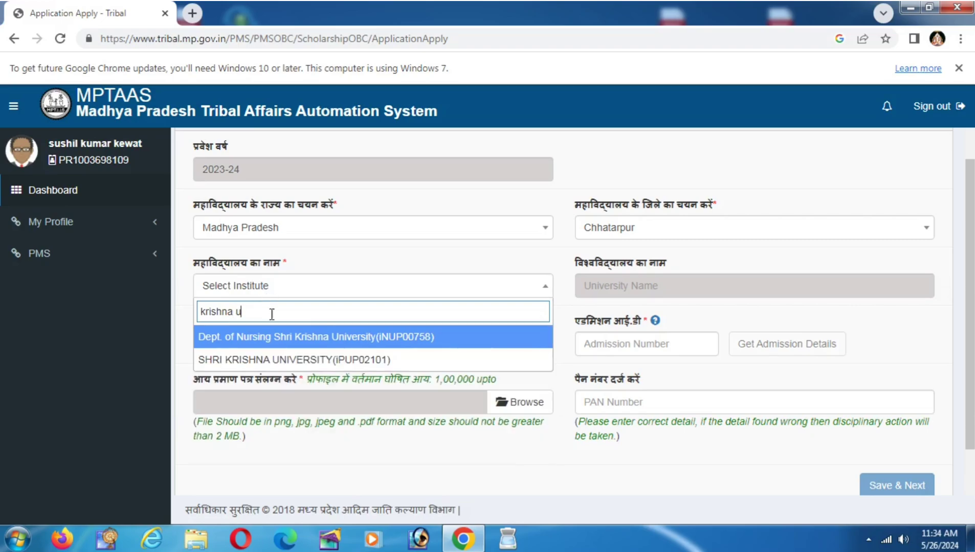
left_click(270, 361)
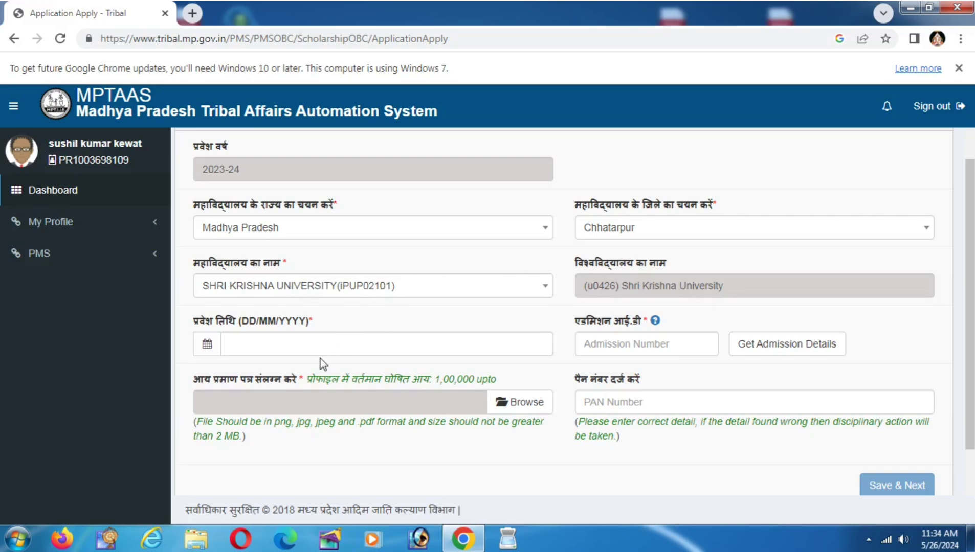
Step: Open the admission date calendar and dismiss the admission date warning
left_click(282, 354)
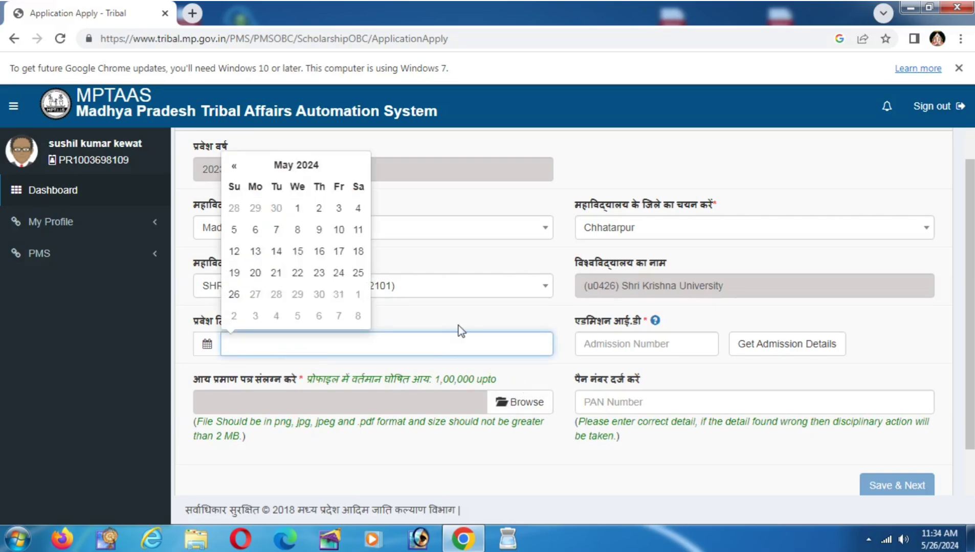
left_click(595, 342)
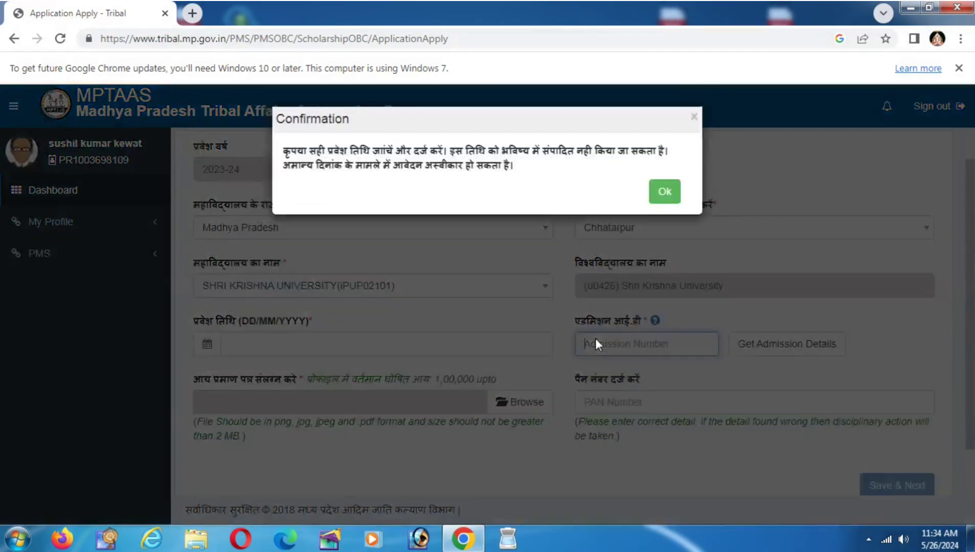
left_click(663, 195)
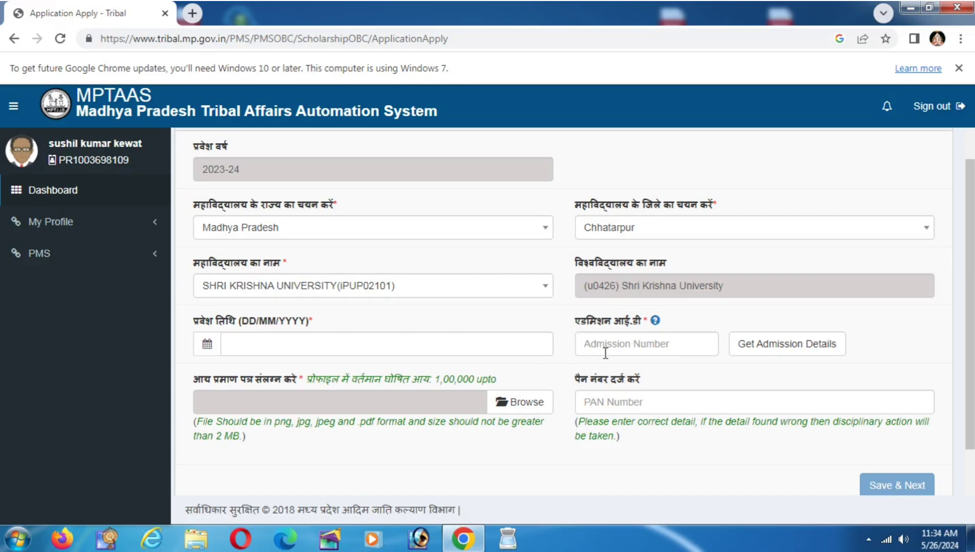
Step: Pick 16/08/2023 as the admission date via the calendar and acknowledge the confirmation
left_click(404, 338)
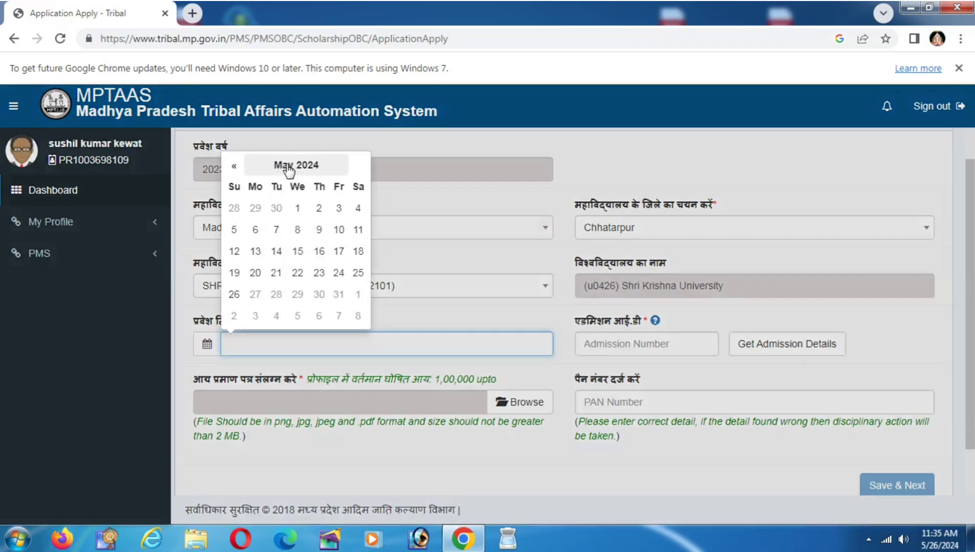
left_click(289, 166)
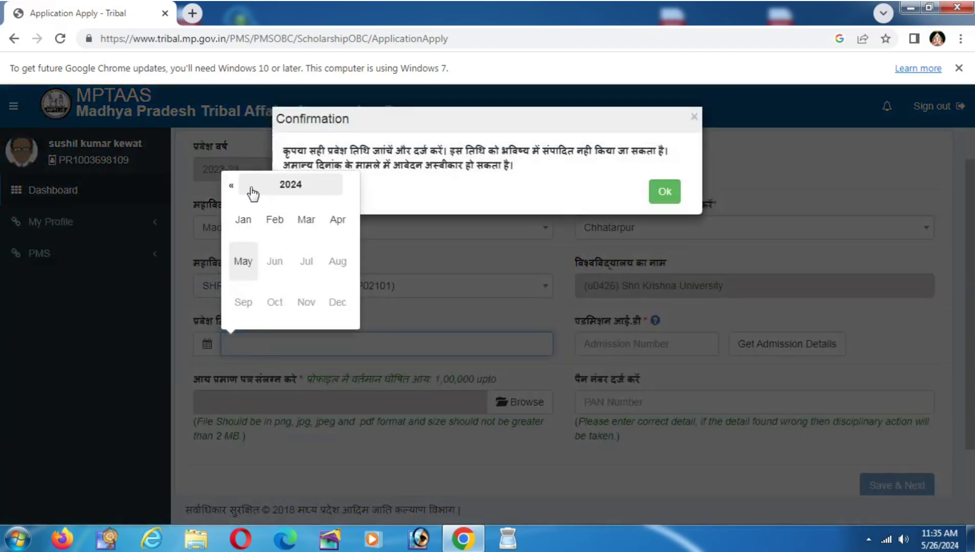
left_click(281, 191)
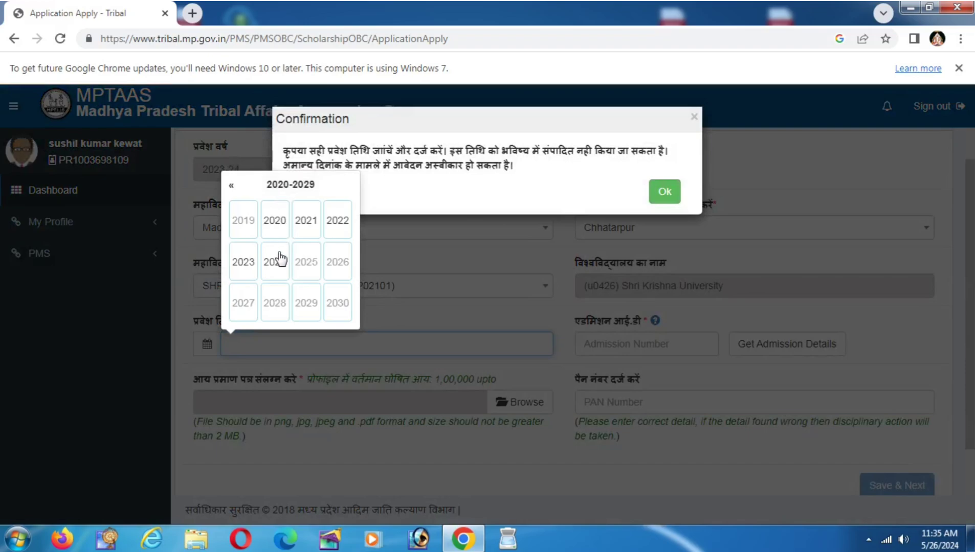
left_click(247, 263)
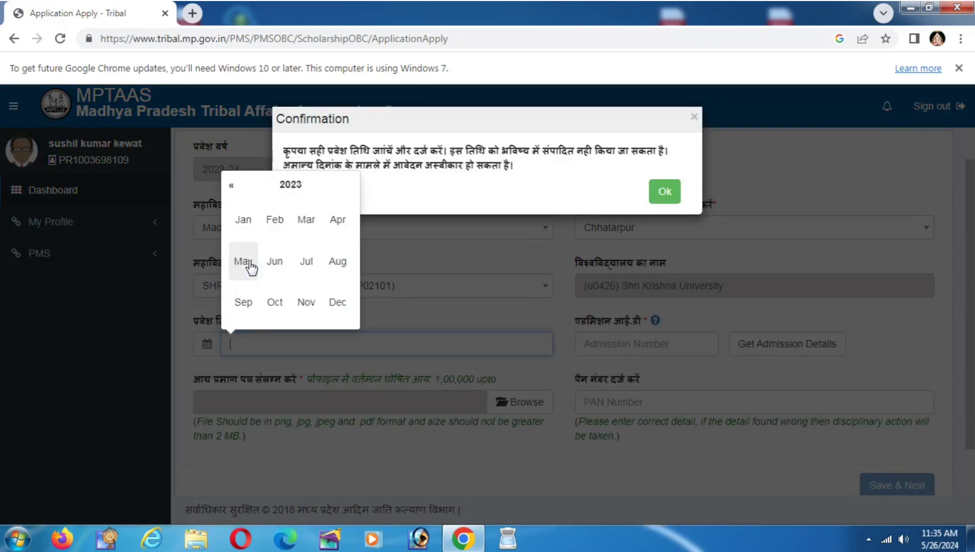
left_click(341, 267)
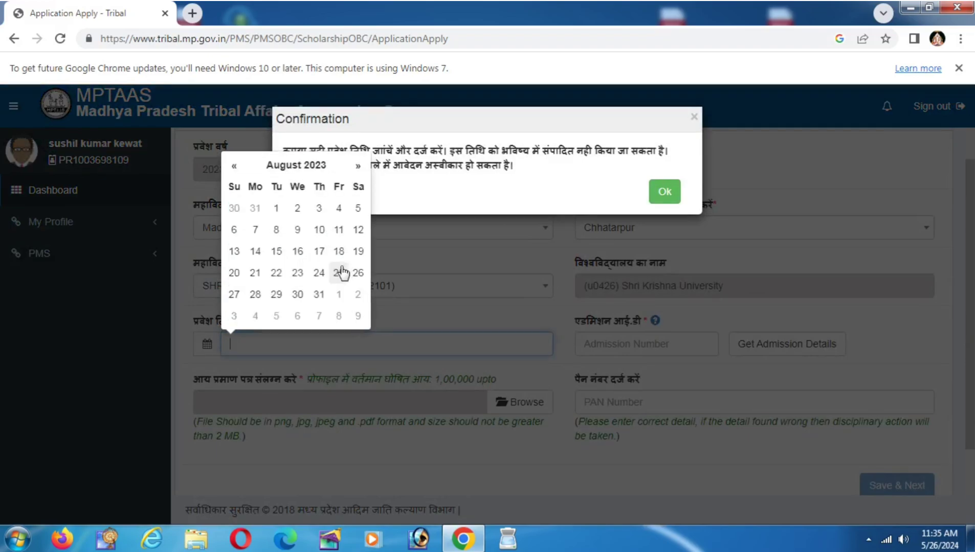
left_click(297, 251)
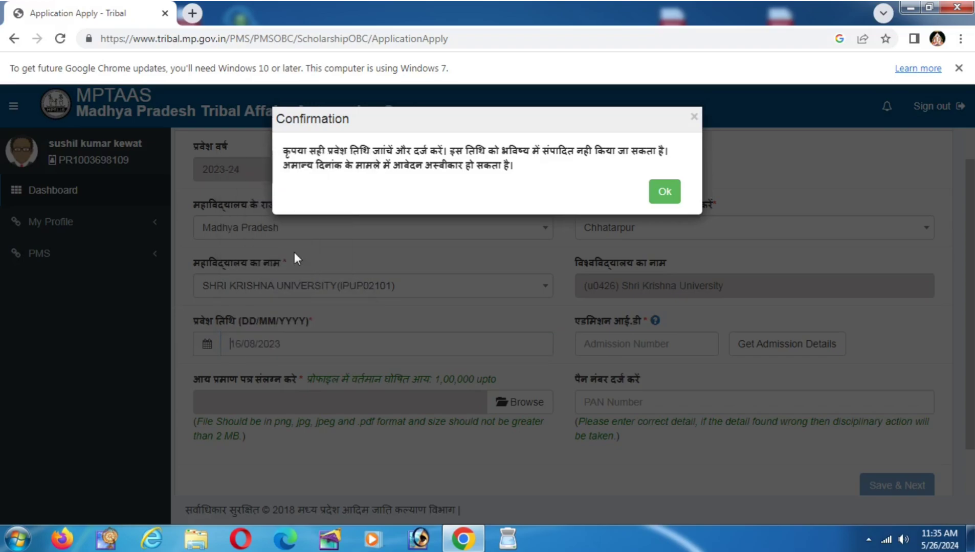
left_click(674, 192)
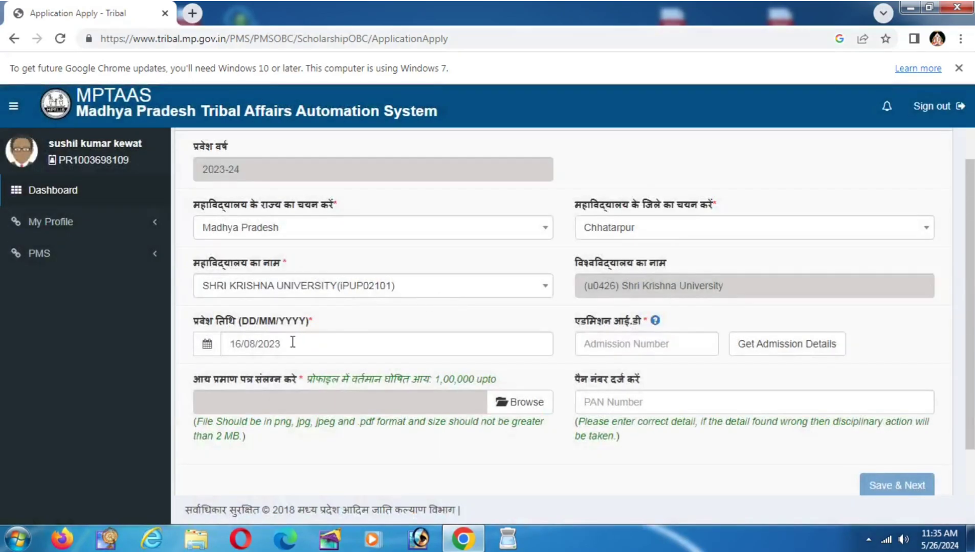
Step: Enter the student's admission number and fetch details to auto-fill name, caste and birth date
left_click(610, 343)
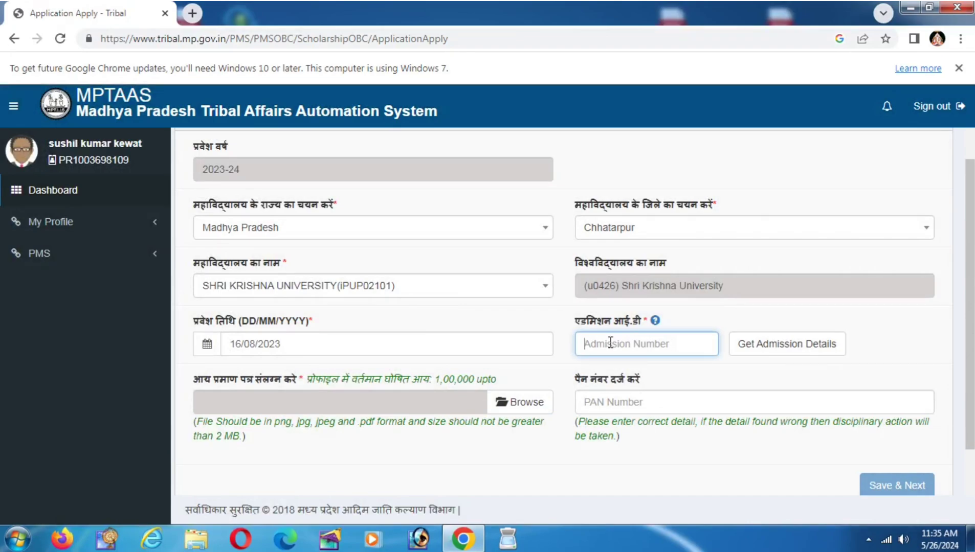
type("220052")
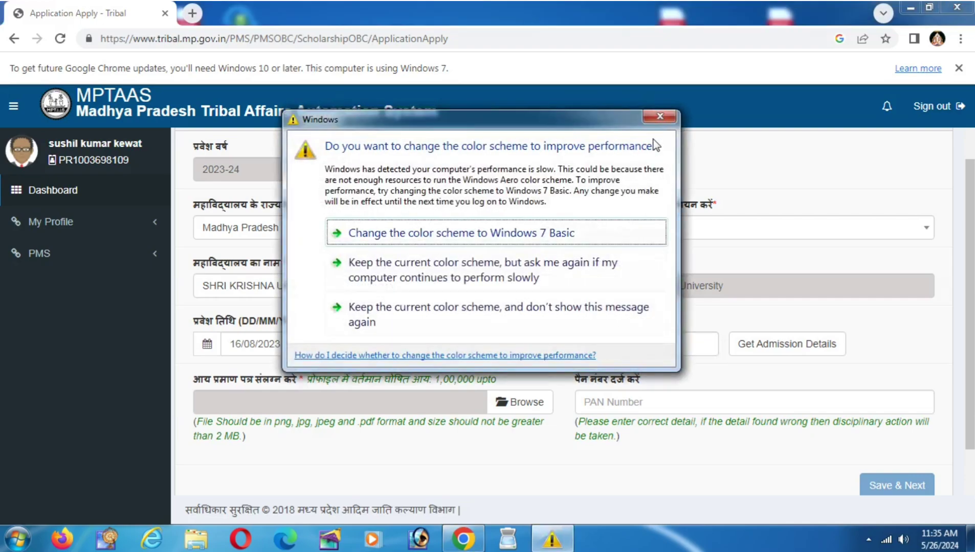
left_click(659, 116)
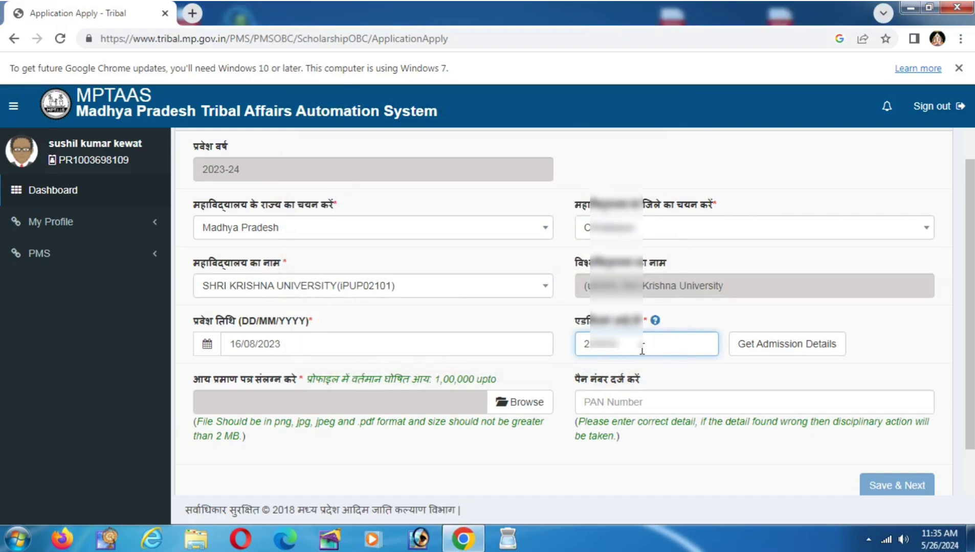
type("11120")
left_click(781, 348)
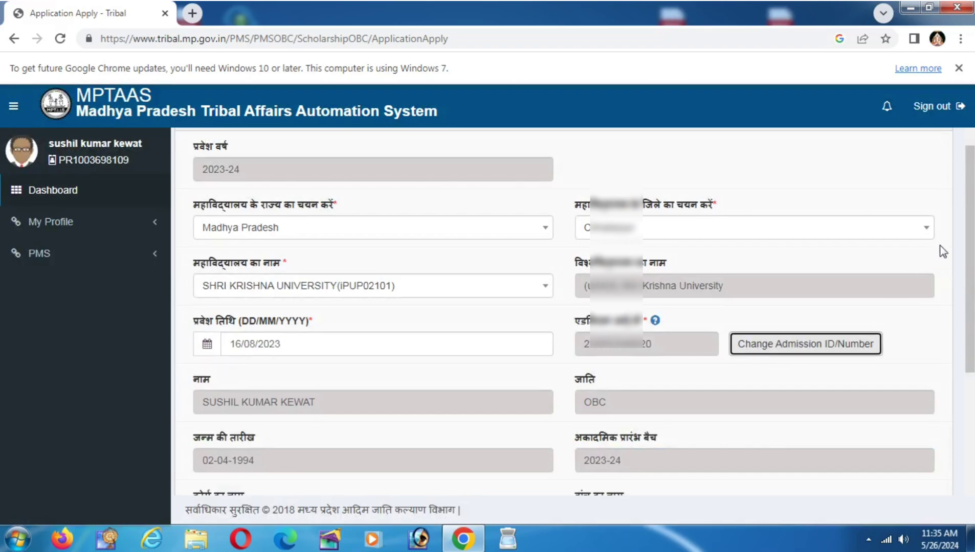
left_click_drag(969, 240, 958, 317)
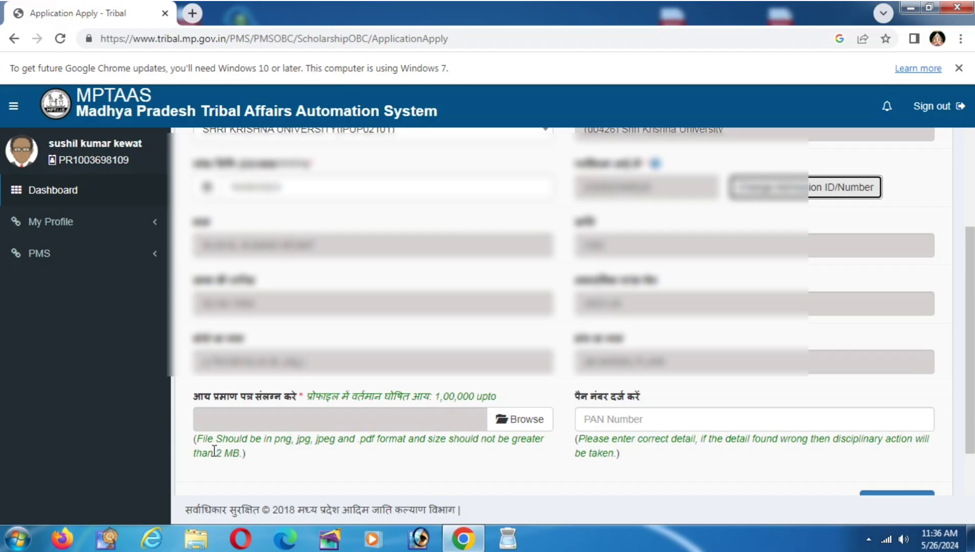
Step: Upload AAY PRAMAD PATRA.pdf as the income certificate and confirm the upload message
left_click_drag(213, 453, 241, 454)
left_click(279, 463)
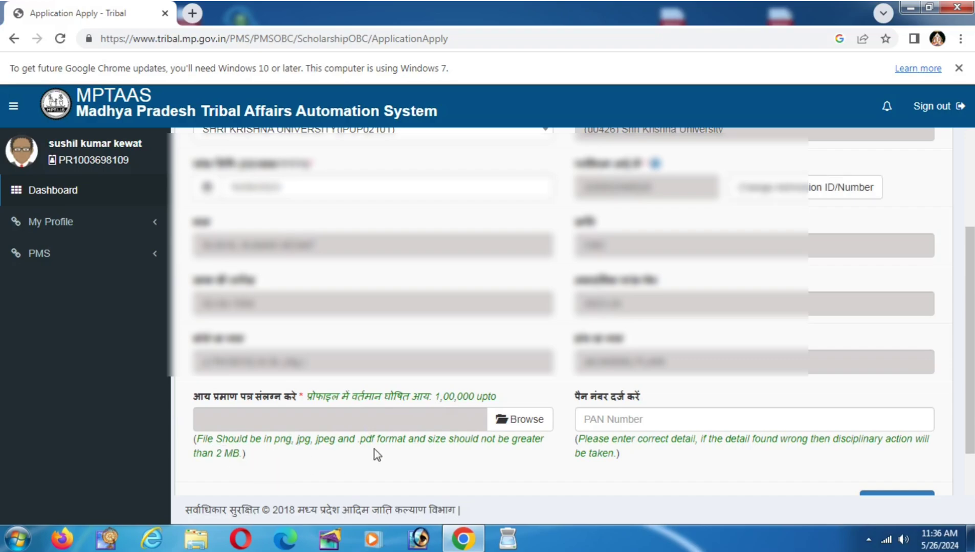
left_click(506, 423)
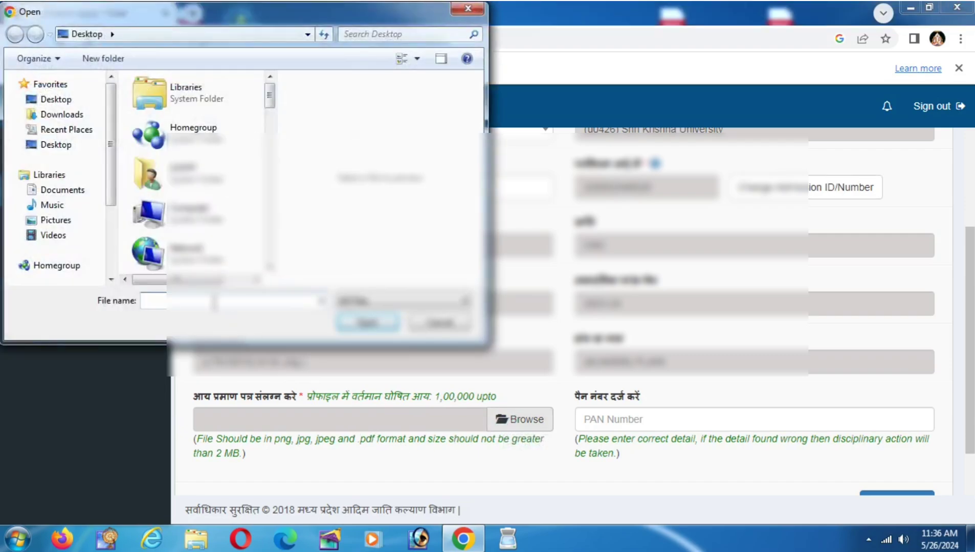
type("aa")
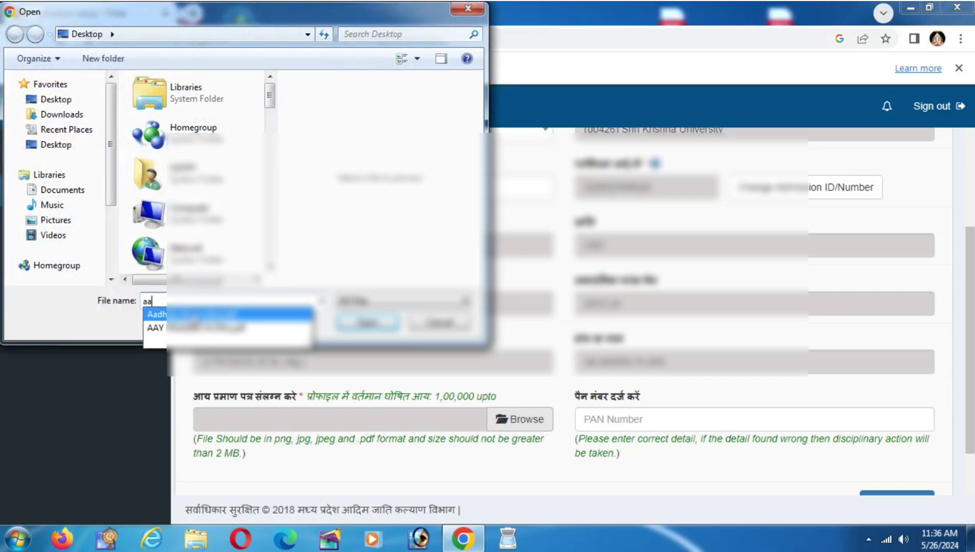
left_click(190, 330)
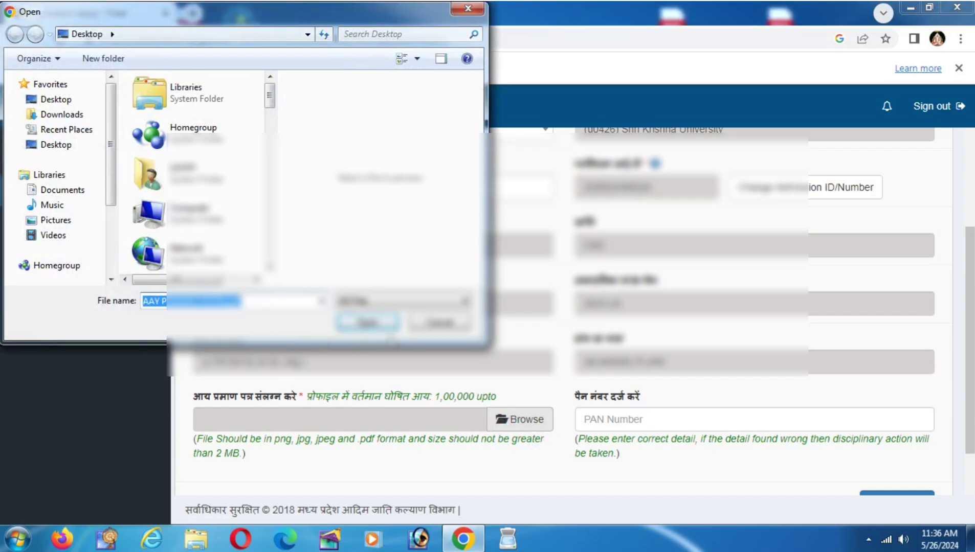
left_click(369, 324)
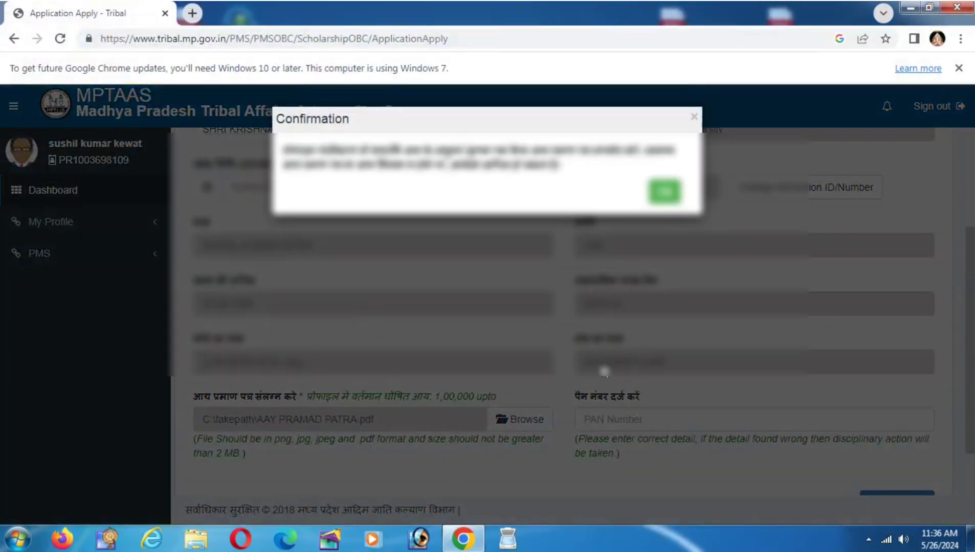
left_click(663, 193)
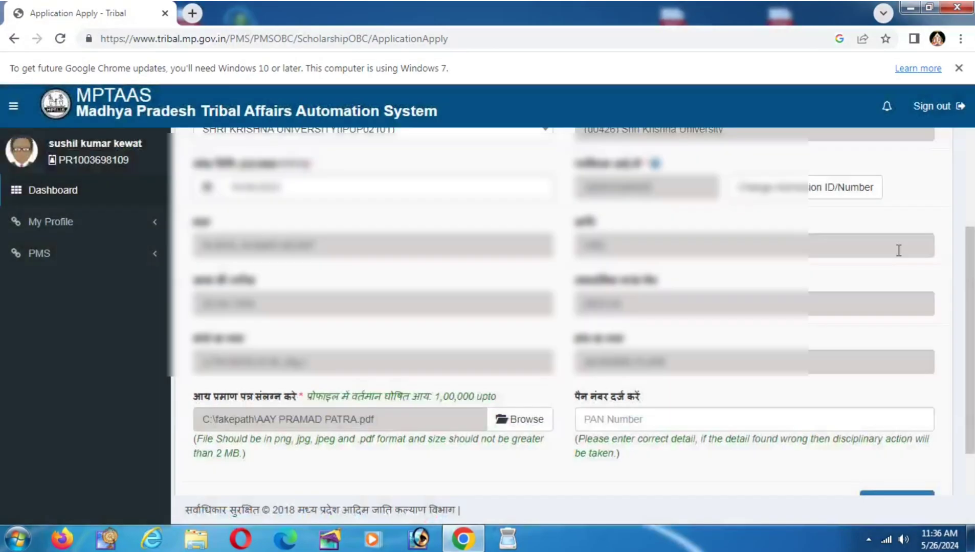
left_click_drag(971, 248, 972, 312)
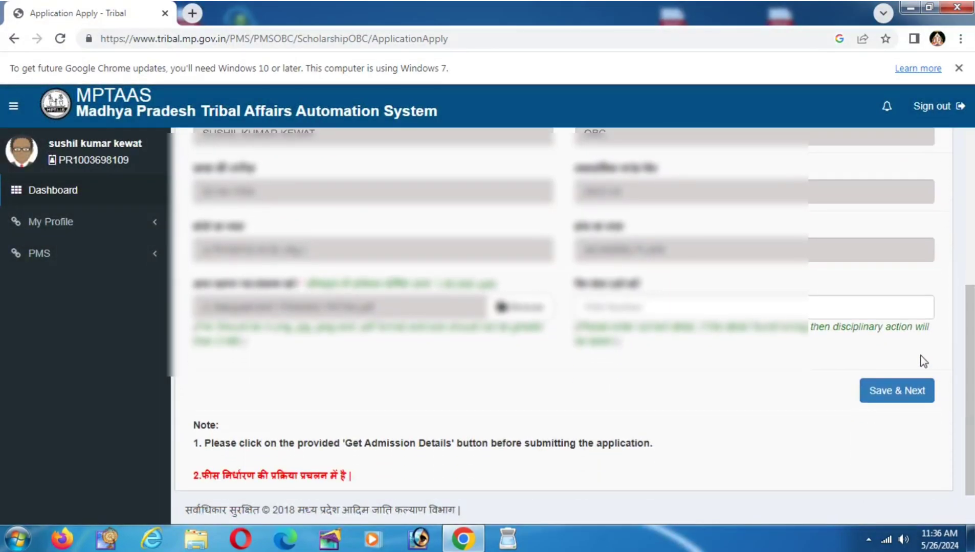
Step: Save the form with Save & Next, confirm, and scroll the preview to the declaration
left_click(893, 393)
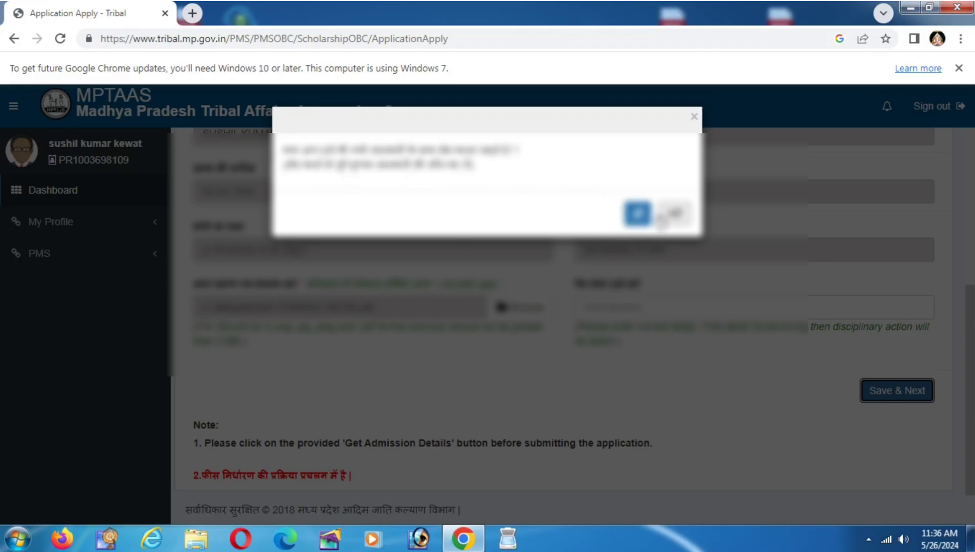
left_click(638, 213)
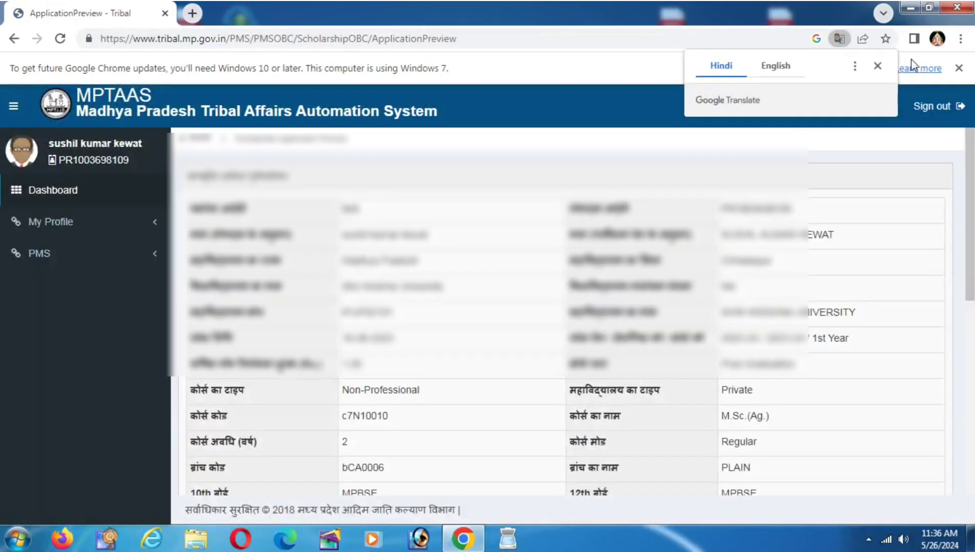
left_click(877, 66)
left_click_drag(969, 156, 951, 380)
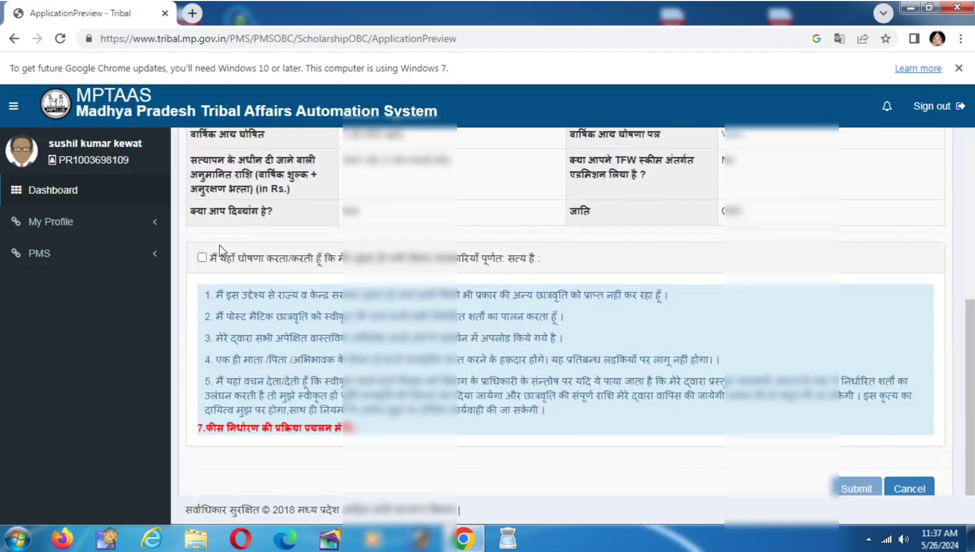
Step: Accept the declaration and submit the application, confirming with हाँ
left_click(202, 258)
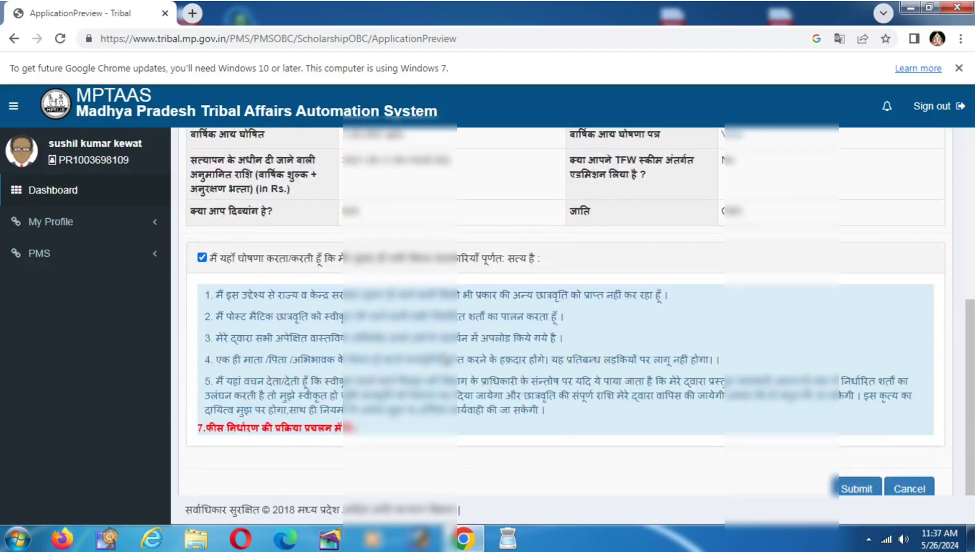
left_click(846, 482)
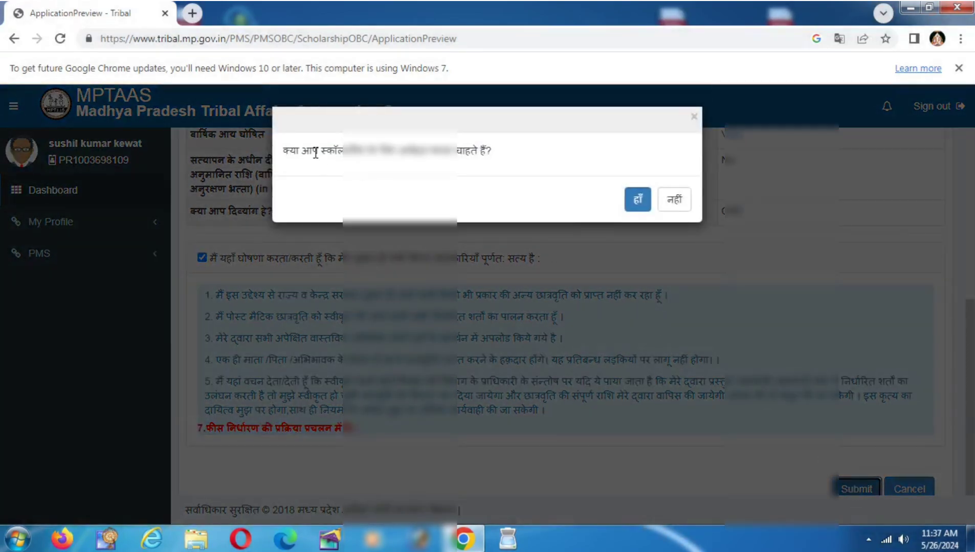
left_click(637, 205)
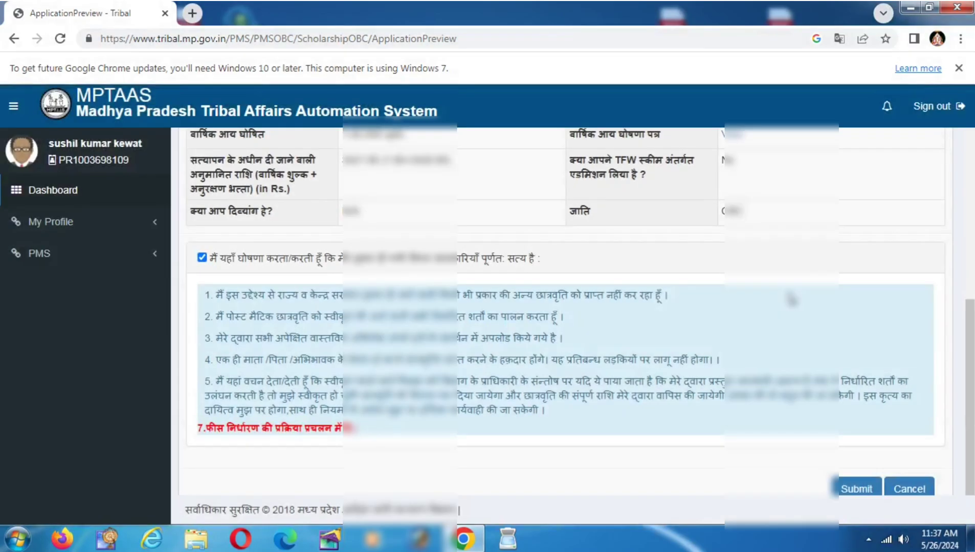
Step: Resubmit and confirm with हाँ, then dismiss the 'Already Saved in System' message
scroll(972, 316, "down", 1)
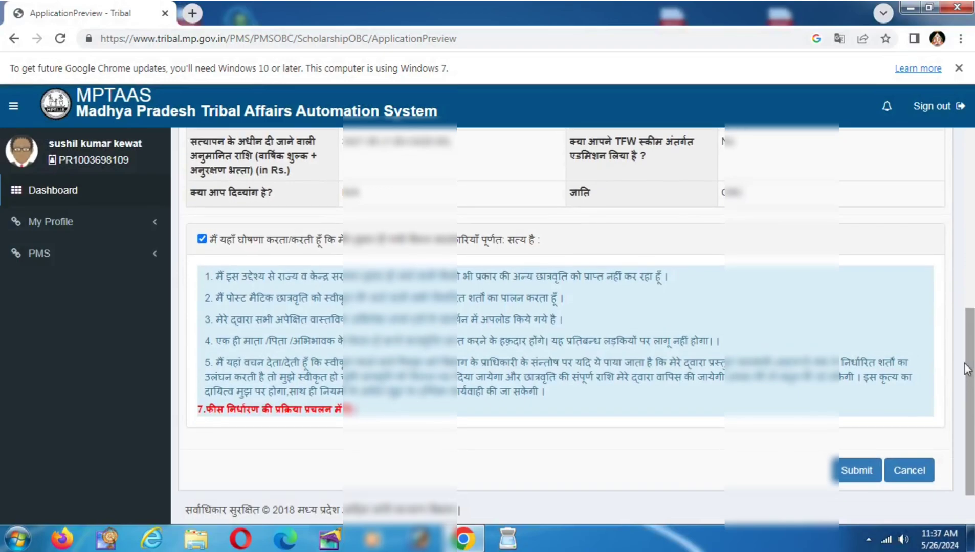
left_click(853, 470)
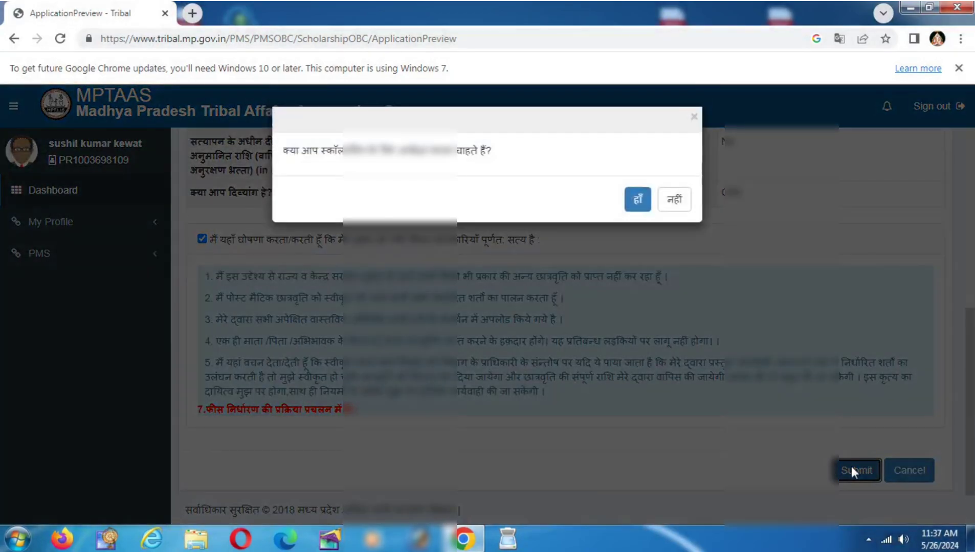
left_click(646, 210)
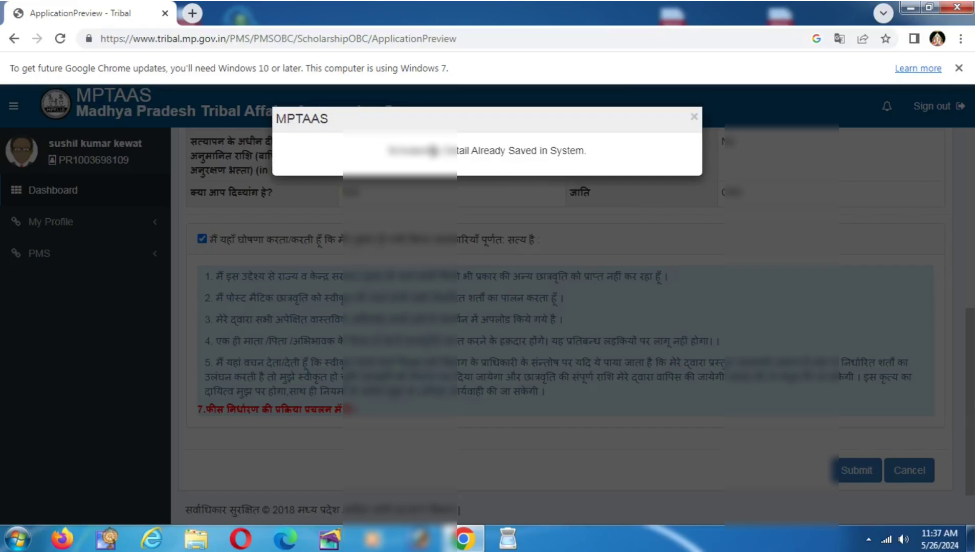
left_click_drag(394, 150, 527, 173)
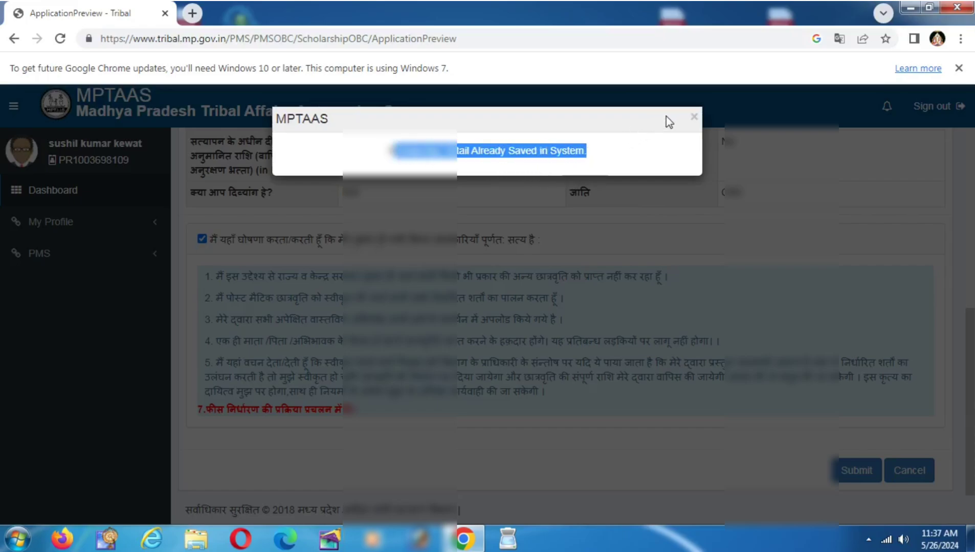
left_click(694, 119)
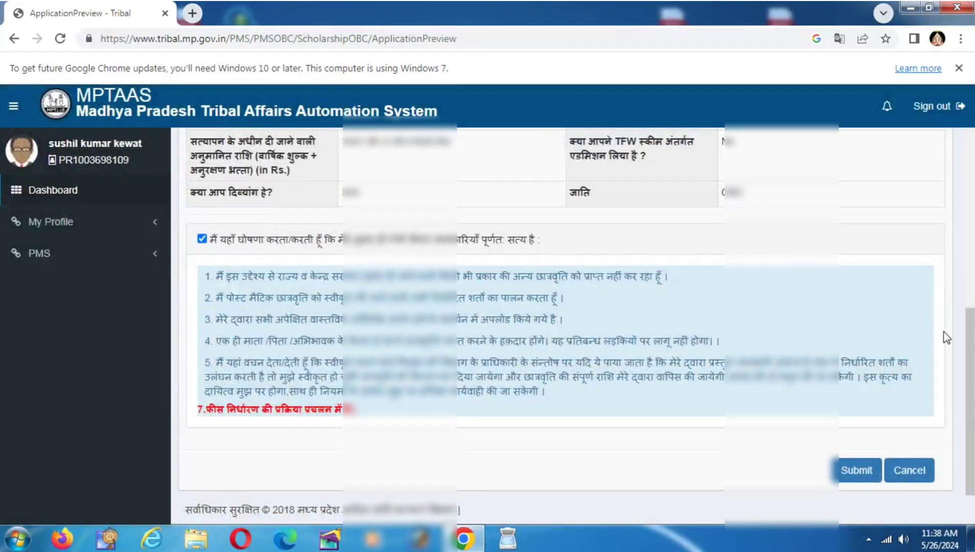
scroll(562, 306, "up", 3)
scroll(562, 307, "up", 5)
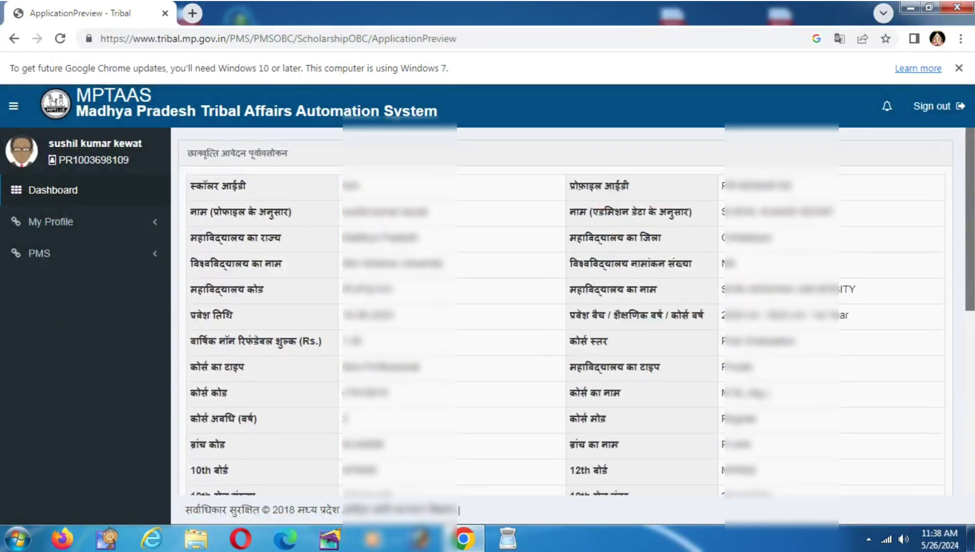
scroll(562, 307, "down", 9)
scroll(175, 420, "down", 1)
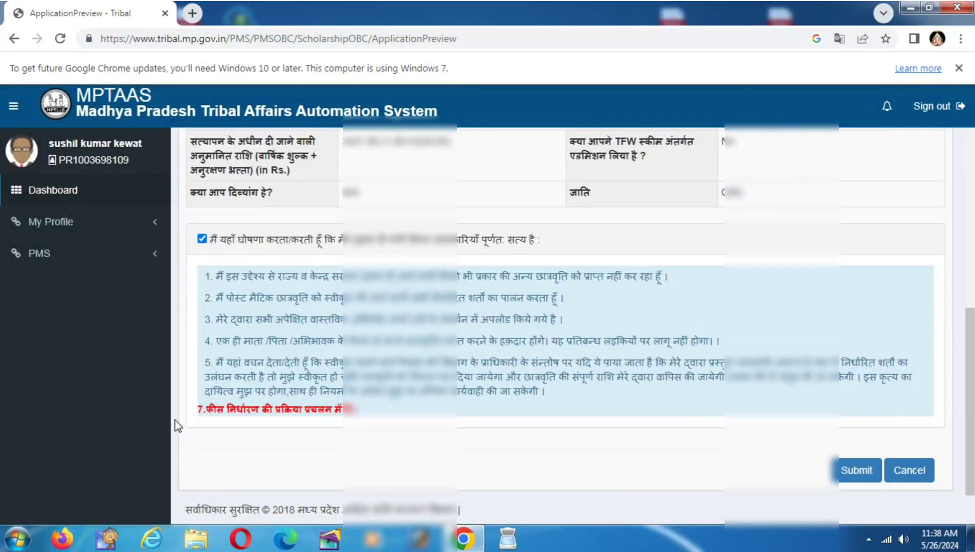
Step: Check the 26-May-2024 application is Pending for Verification and open its printable version
left_click(130, 255)
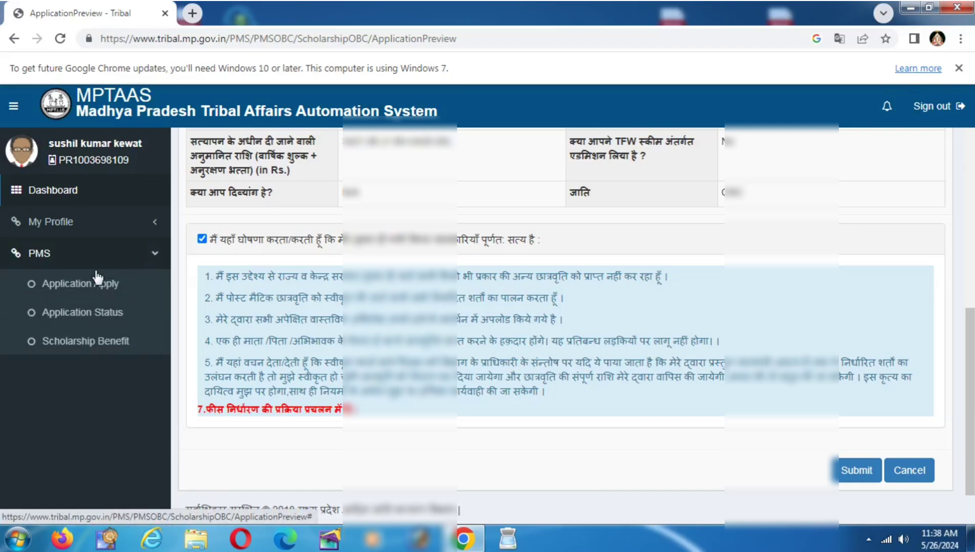
left_click(88, 315)
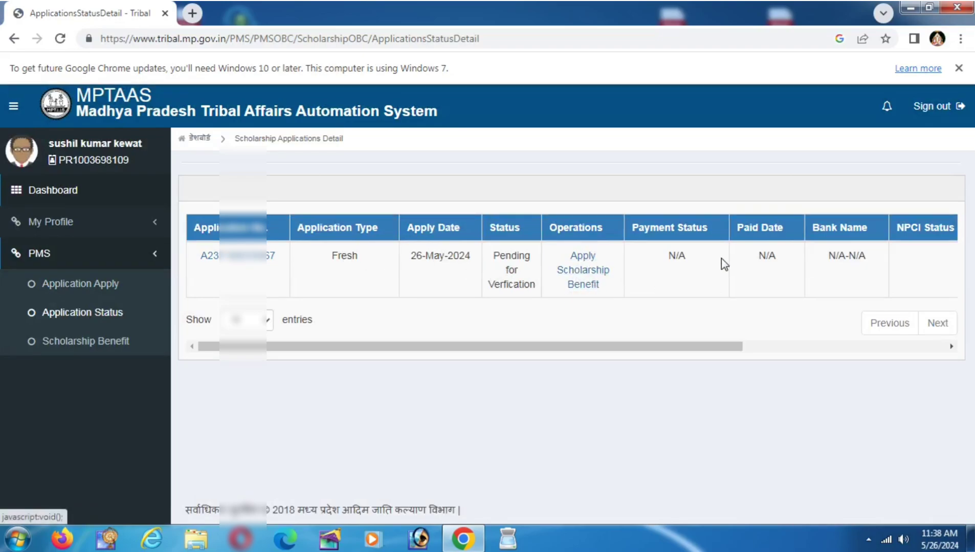
left_click_drag(703, 350, 931, 348)
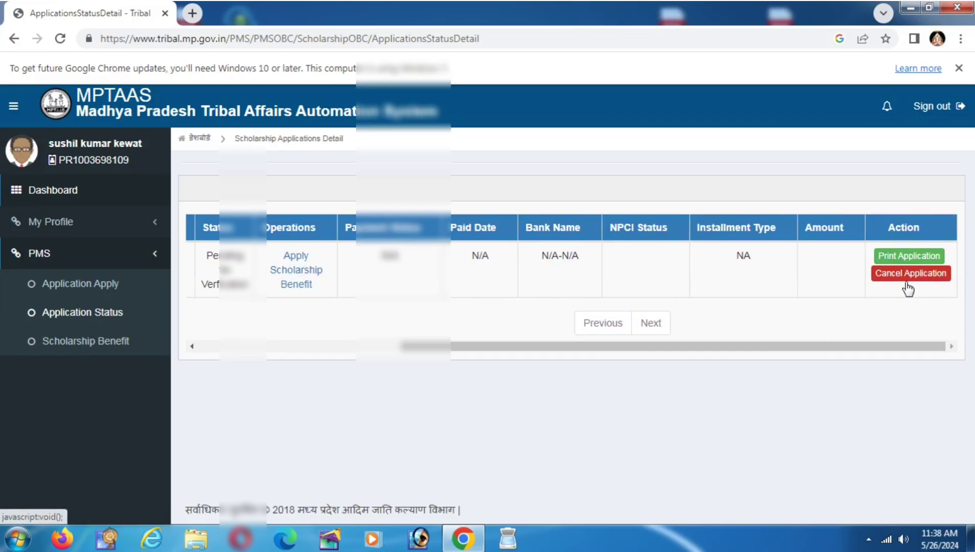
left_click(907, 257)
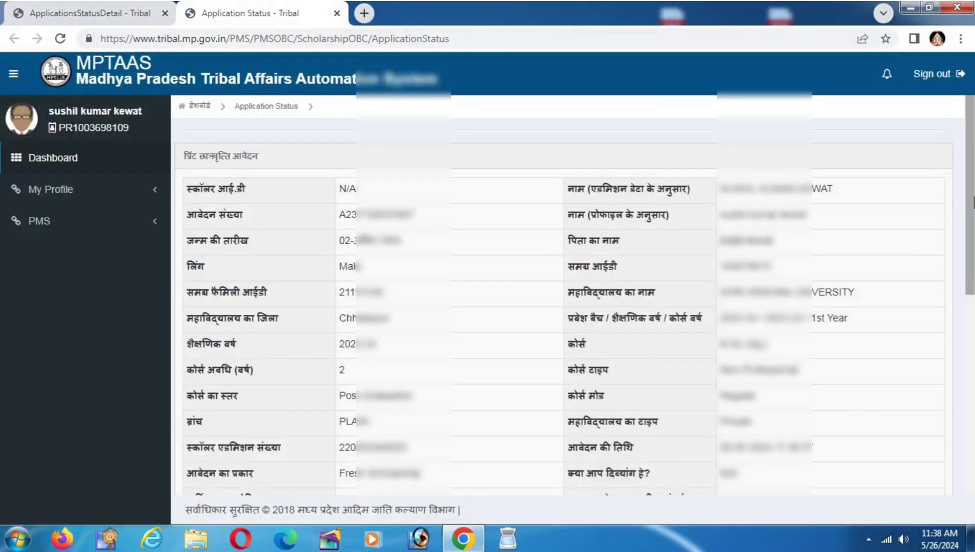
left_click_drag(970, 219, 965, 409)
Step: Print the application page and save it as a PDF on the Desktop
left_click(563, 490)
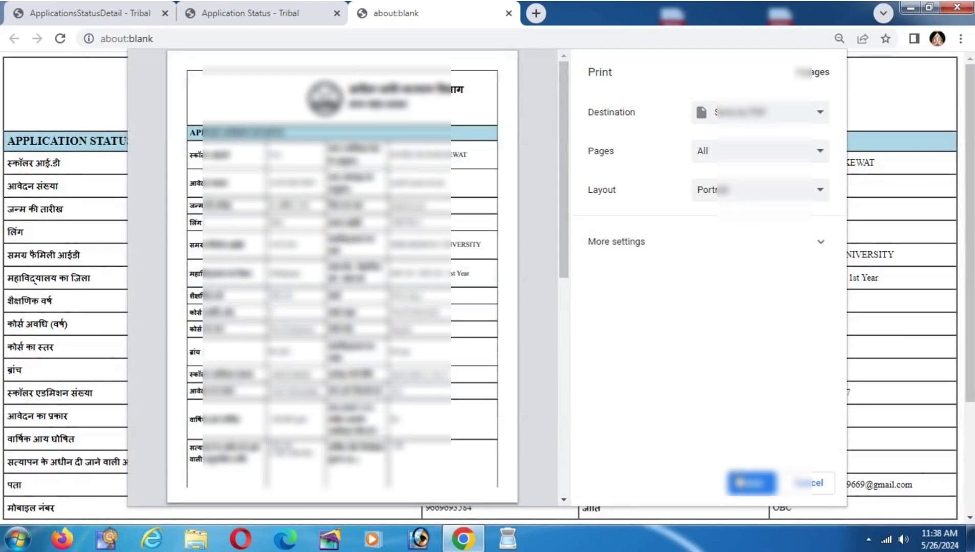
left_click(750, 483)
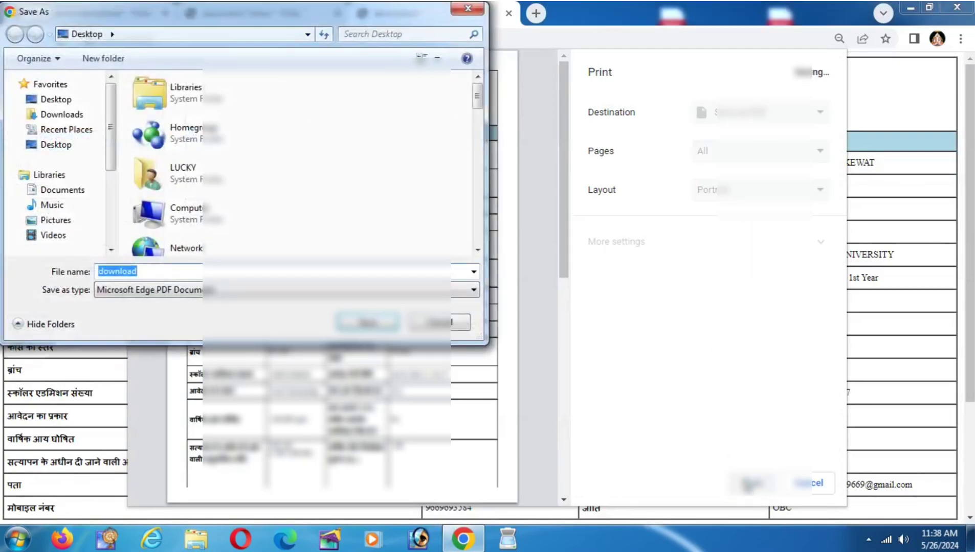
left_click(51, 100)
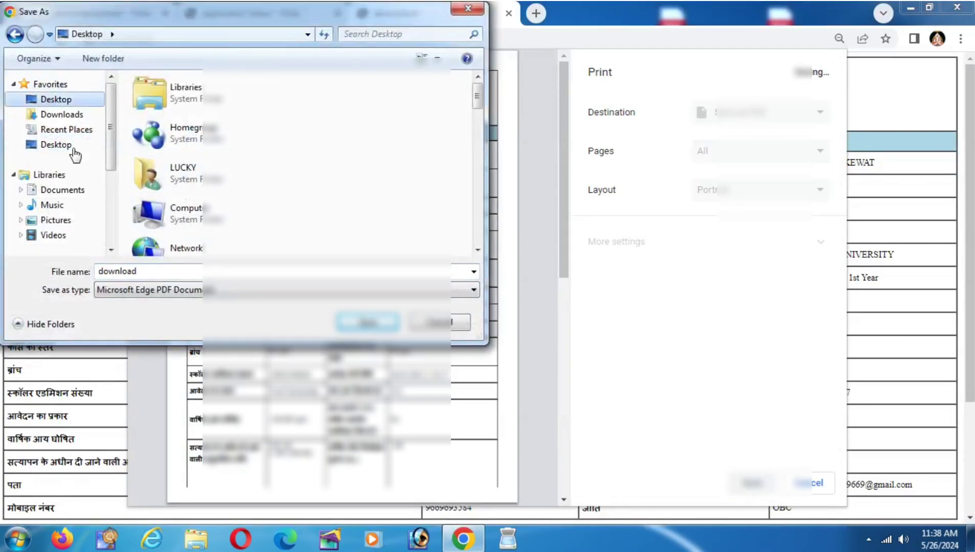